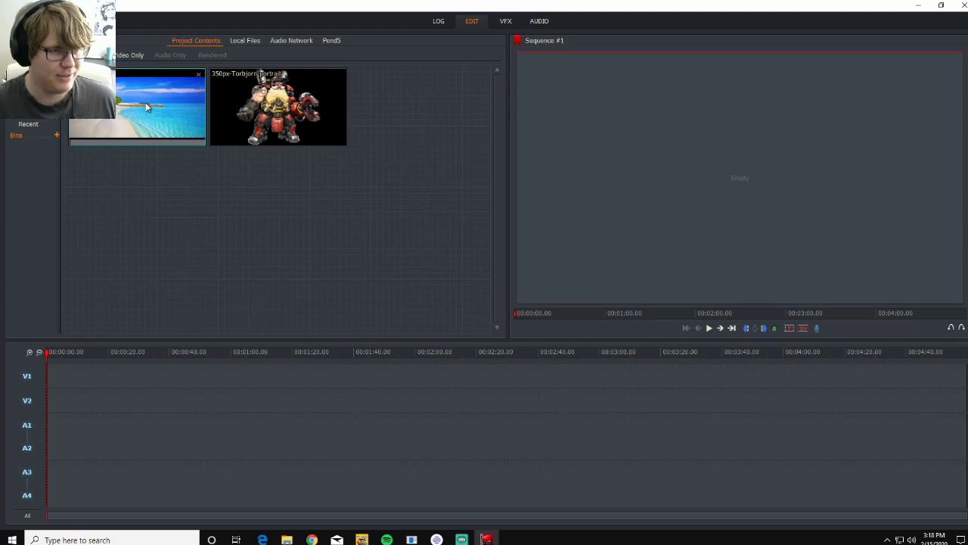
Step: Place the beach image in Sequence #1 and the Torbjorn portrait on V1 above it
left_click_drag(124, 110, 55, 406)
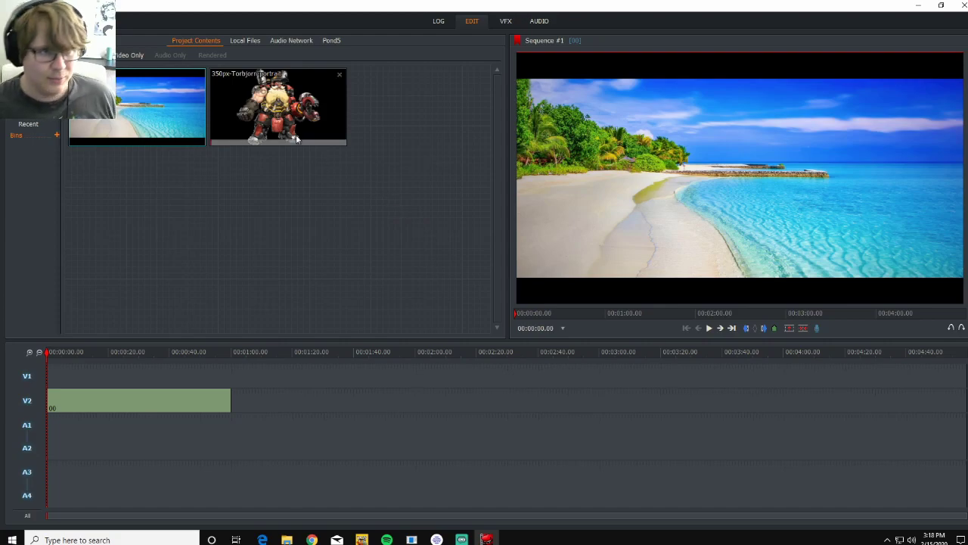
left_click_drag(291, 112, 52, 374)
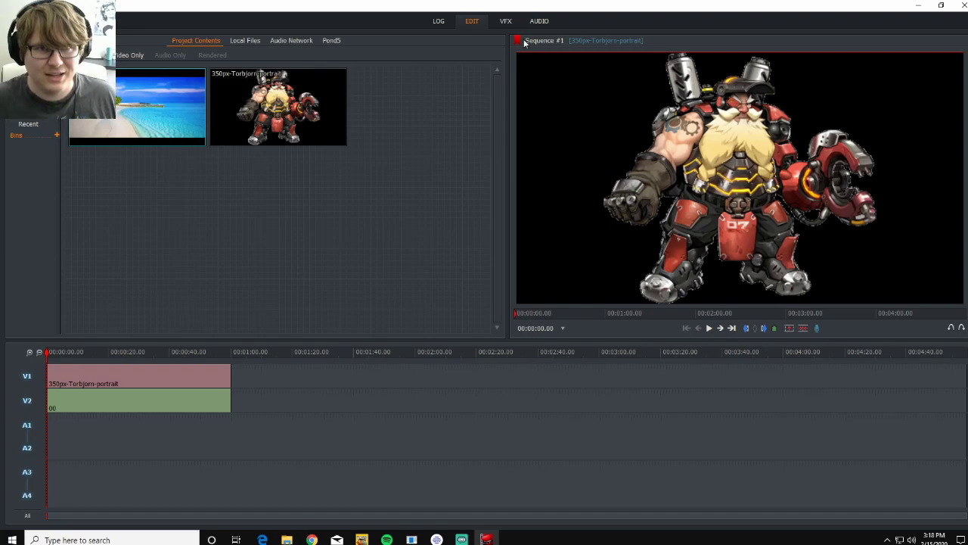
Step: Add a 3D DVE effect from Favourites to the Torbjorn portrait clip
left_click(506, 25)
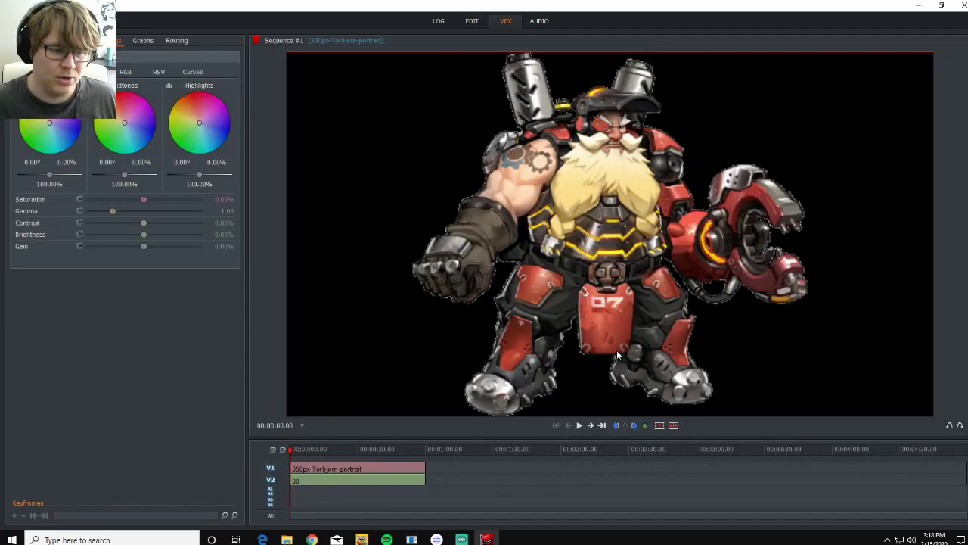
right_click(334, 469)
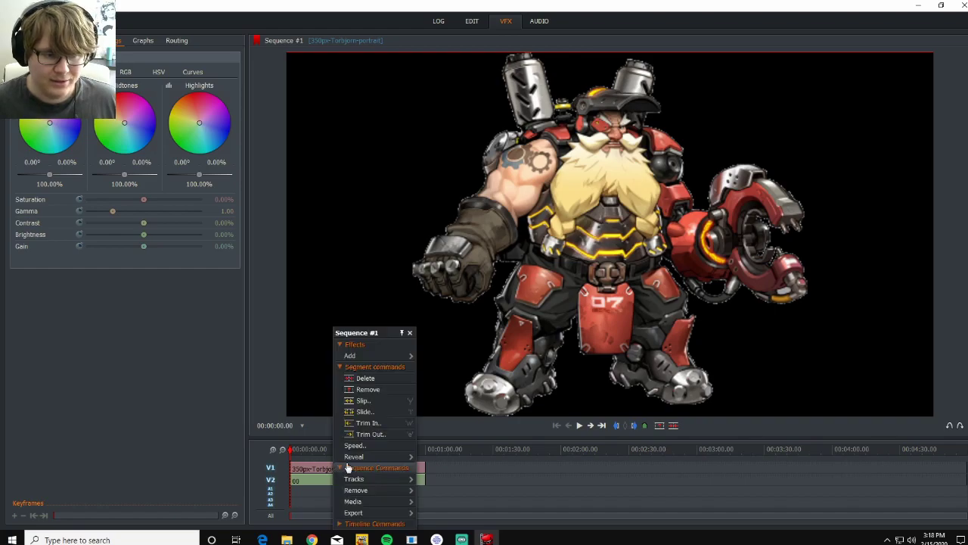
mouse_move(386, 356)
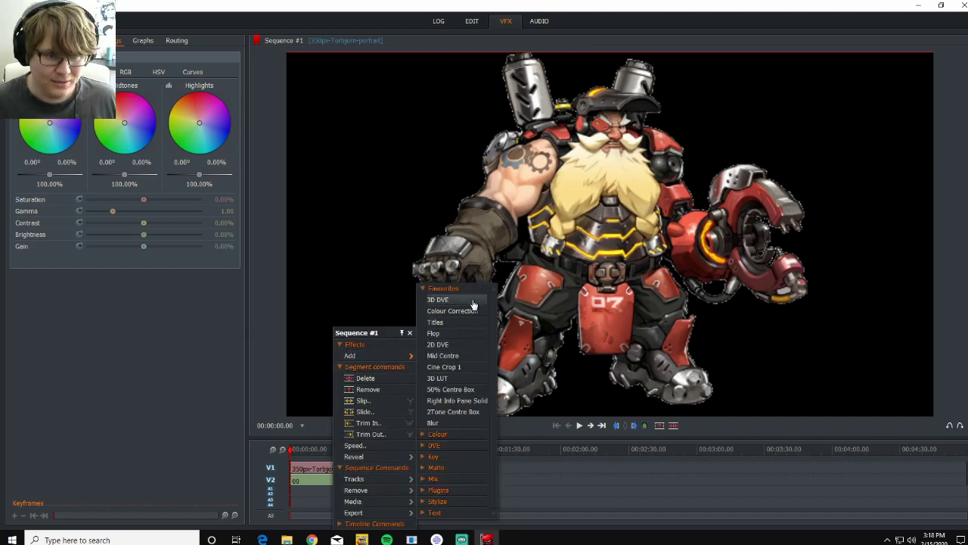
left_click(438, 299)
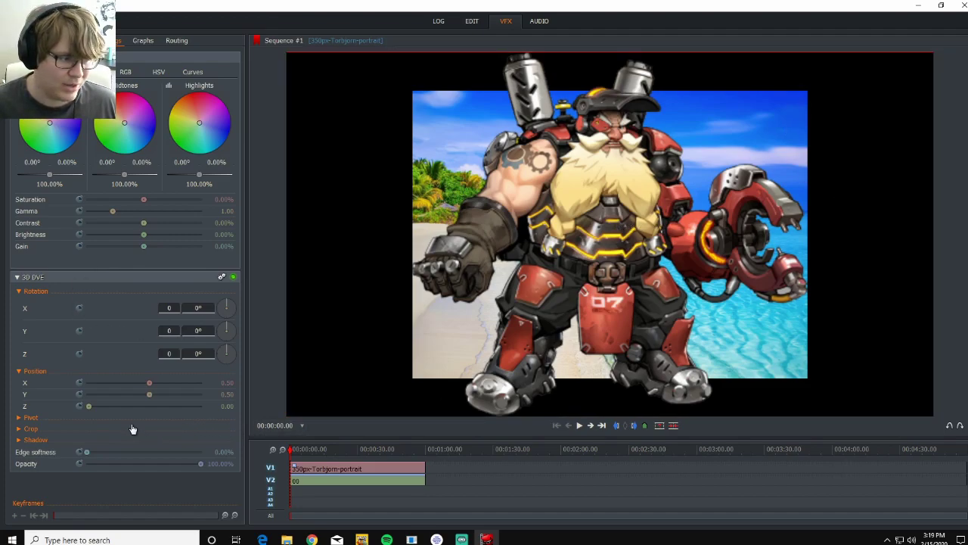
Step: Crop Torbjorn's layer 19.60% left and 26.10% right, and push Position Z back to about 2
left_click(19, 429)
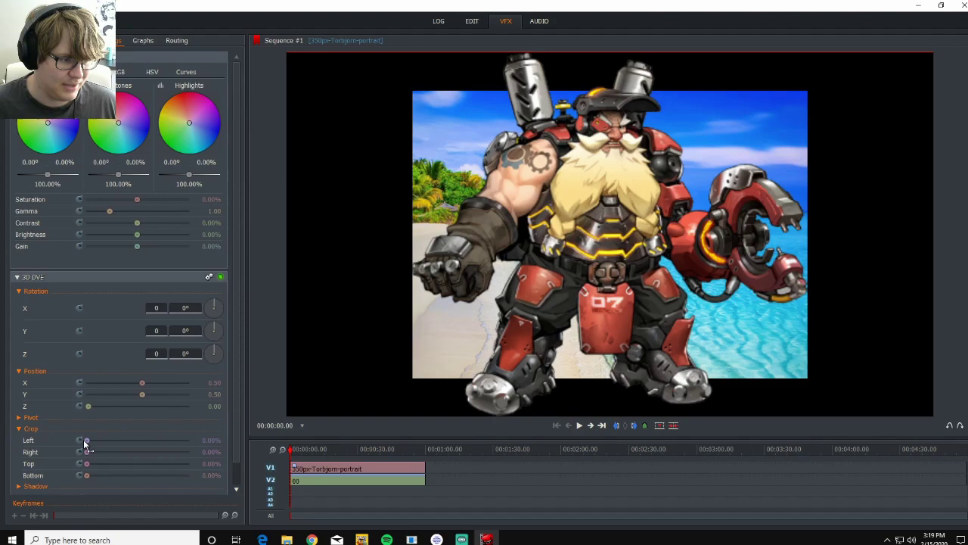
left_click_drag(85, 439, 107, 462)
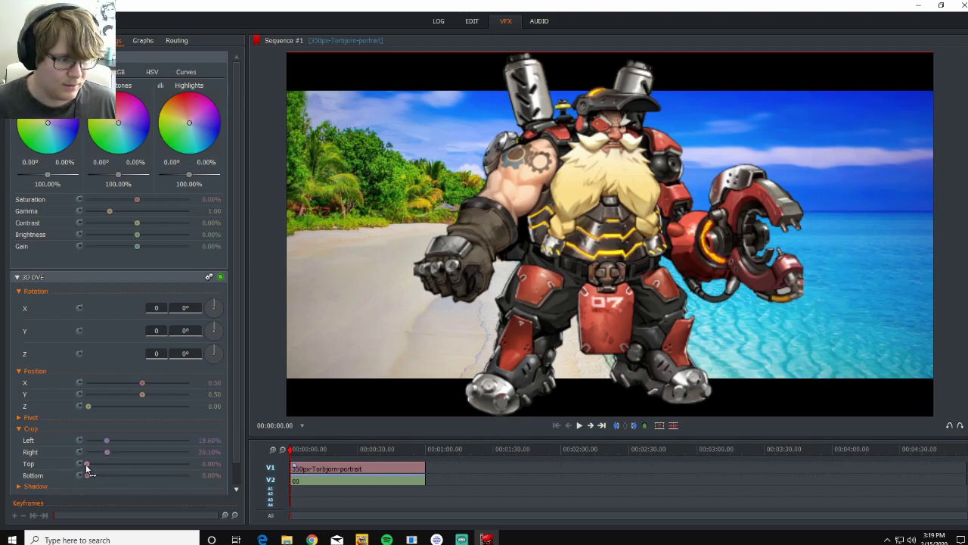
left_click_drag(85, 464, 84, 467)
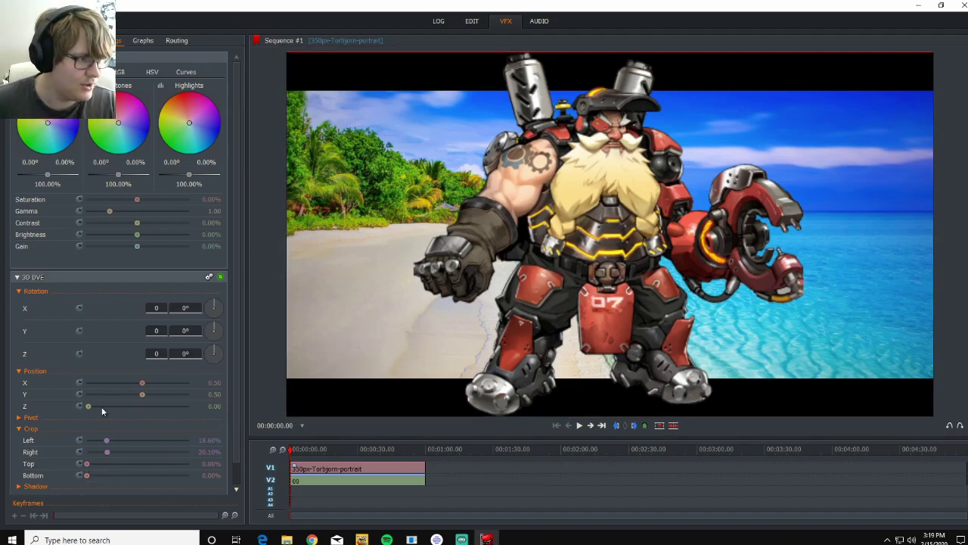
left_click_drag(90, 406, 92, 410)
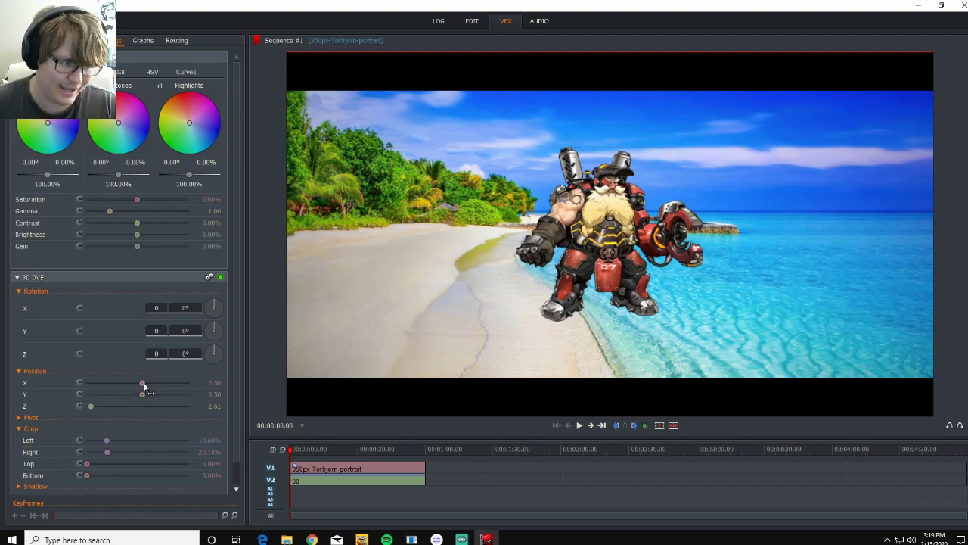
Step: Set Position X to -0.58 so Torbjorn sits partly out of frame at the left edge
left_click_drag(143, 384, 132, 385)
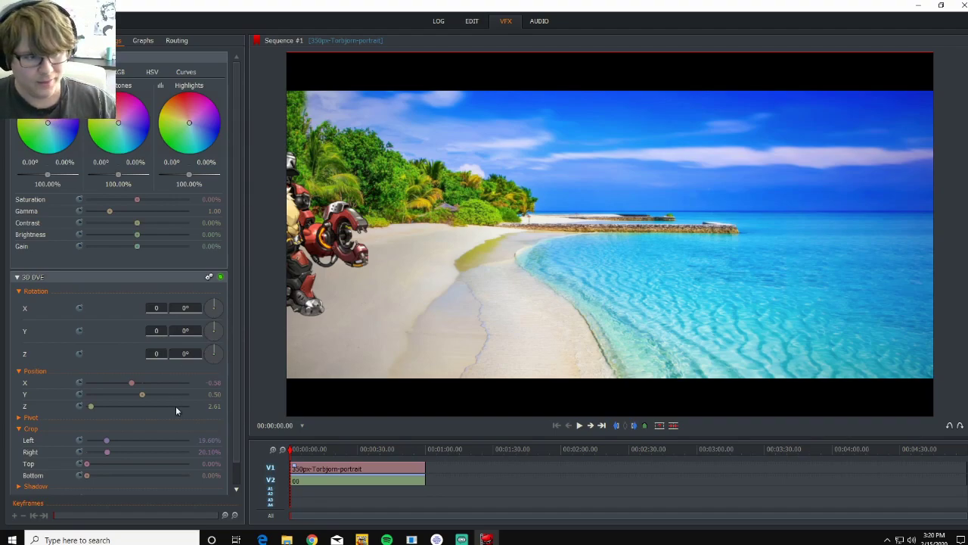
Step: Keyframe Position X so Torbjorn slides from -0.58 to about 0.32 within the first frames
left_click(80, 383)
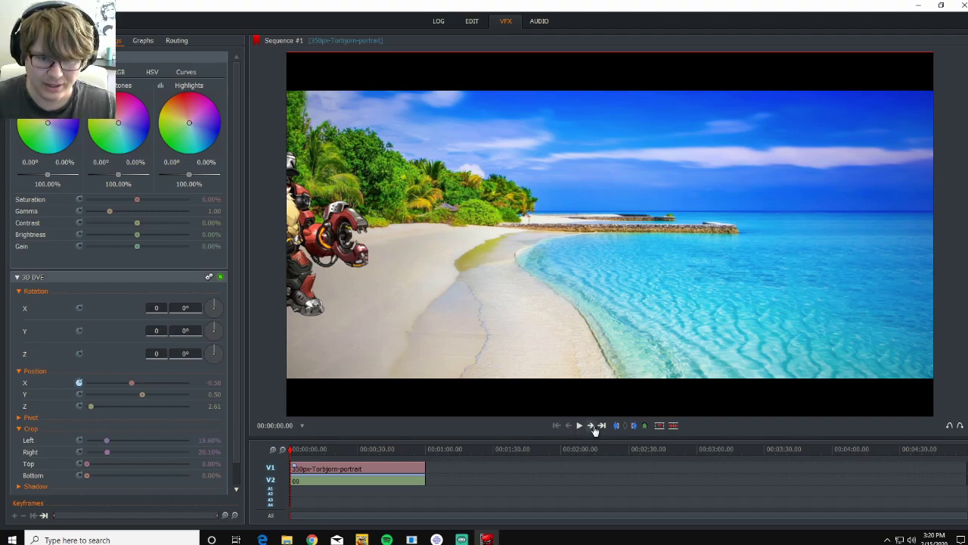
left_click(592, 428)
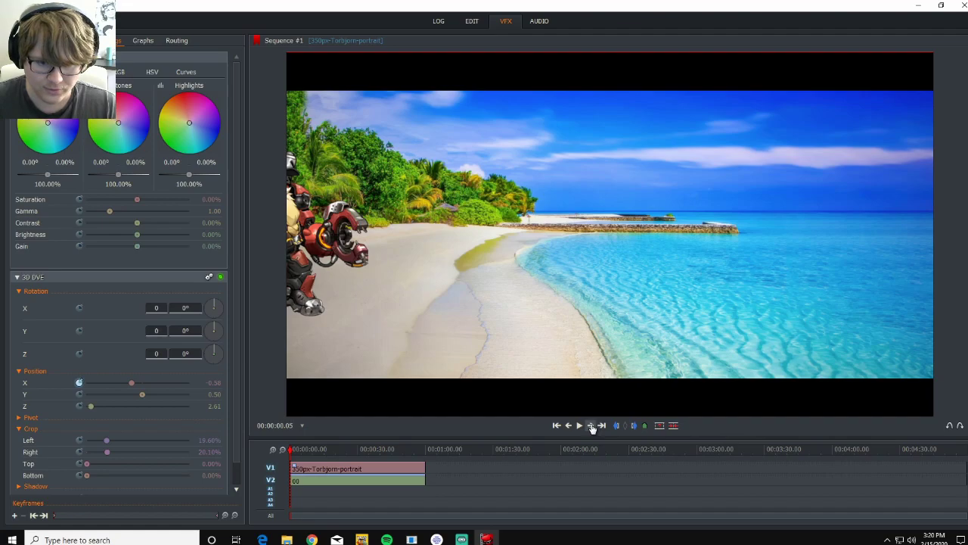
left_click(592, 429)
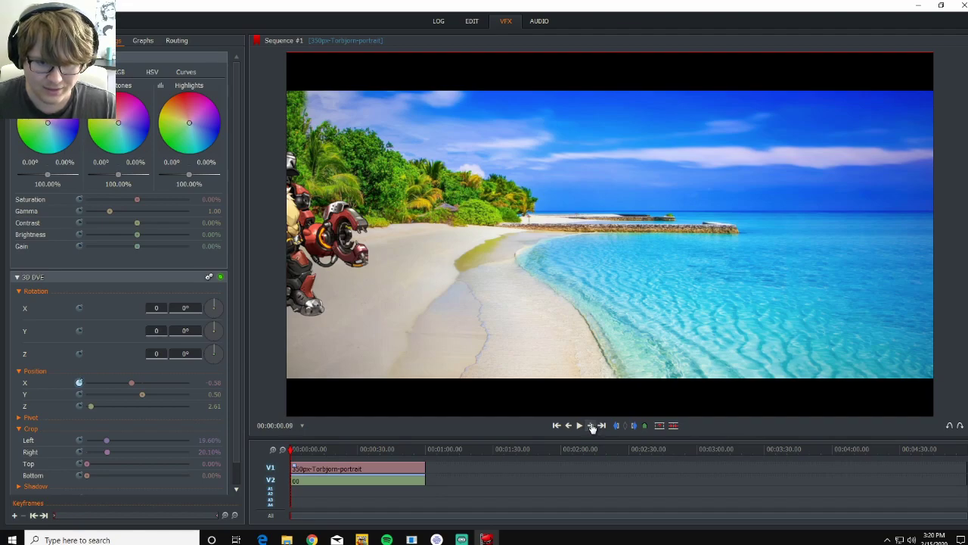
left_click_drag(590, 438, 585, 345)
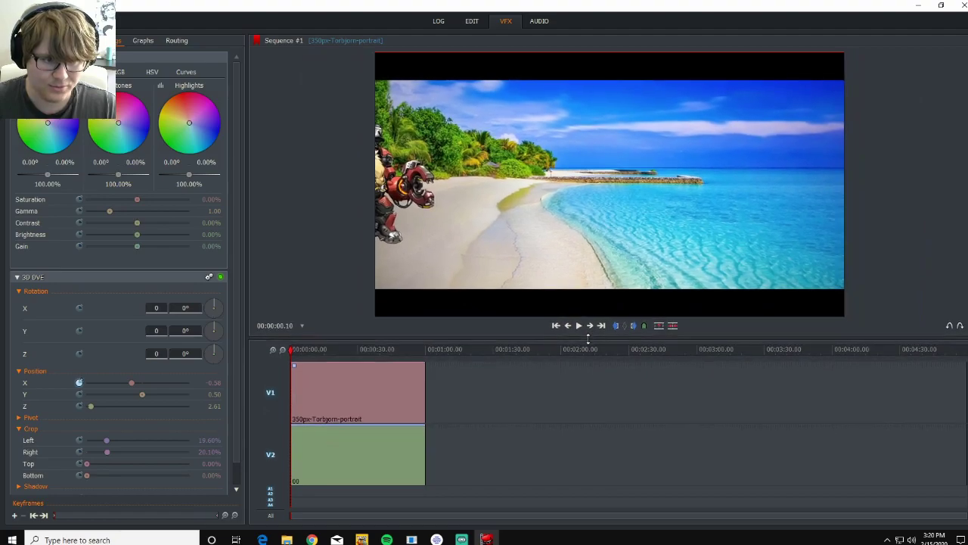
left_click(272, 349)
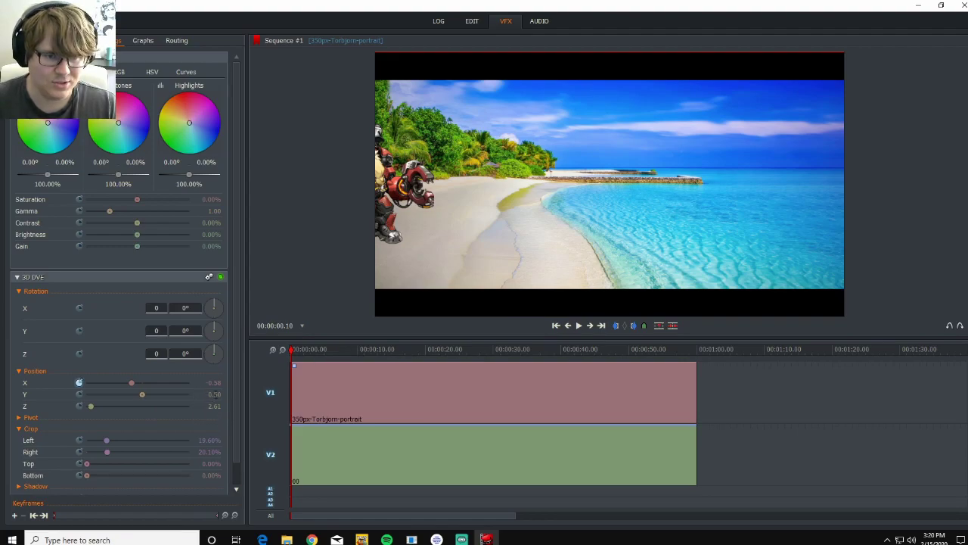
left_click(272, 350)
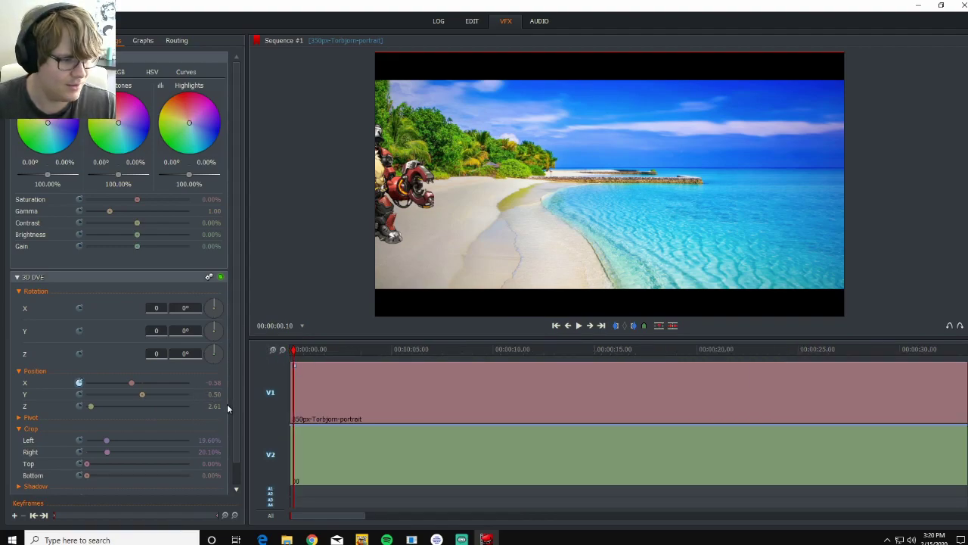
left_click(272, 351)
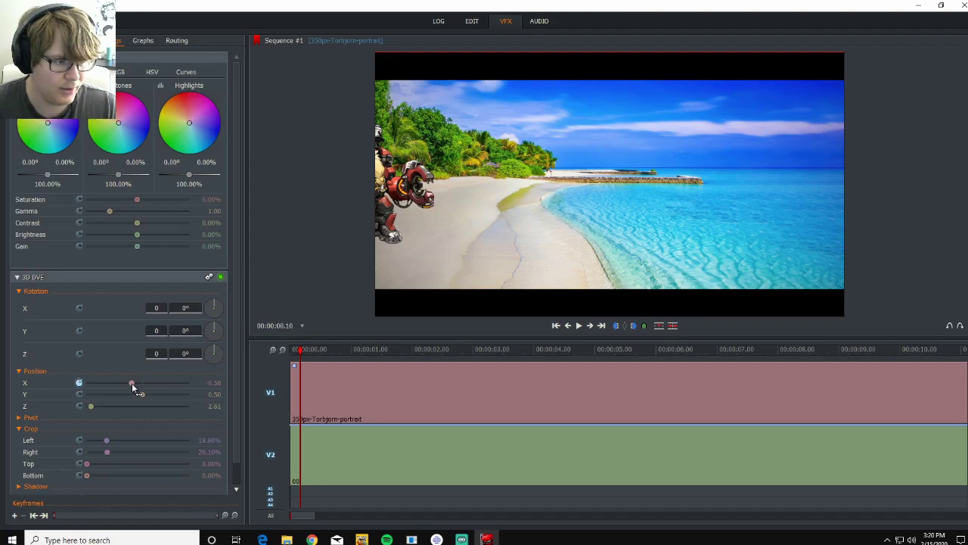
left_click_drag(131, 383, 143, 382)
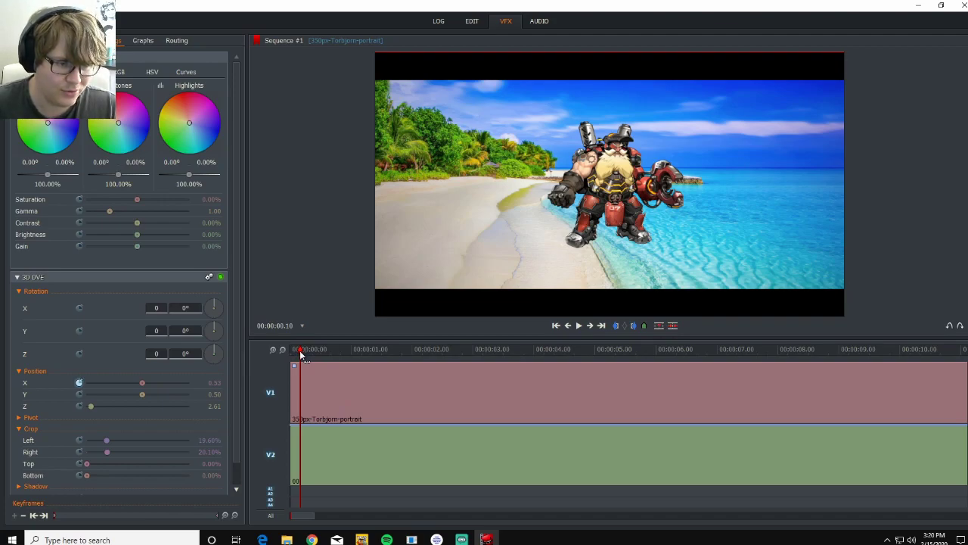
left_click_drag(300, 354, 290, 356)
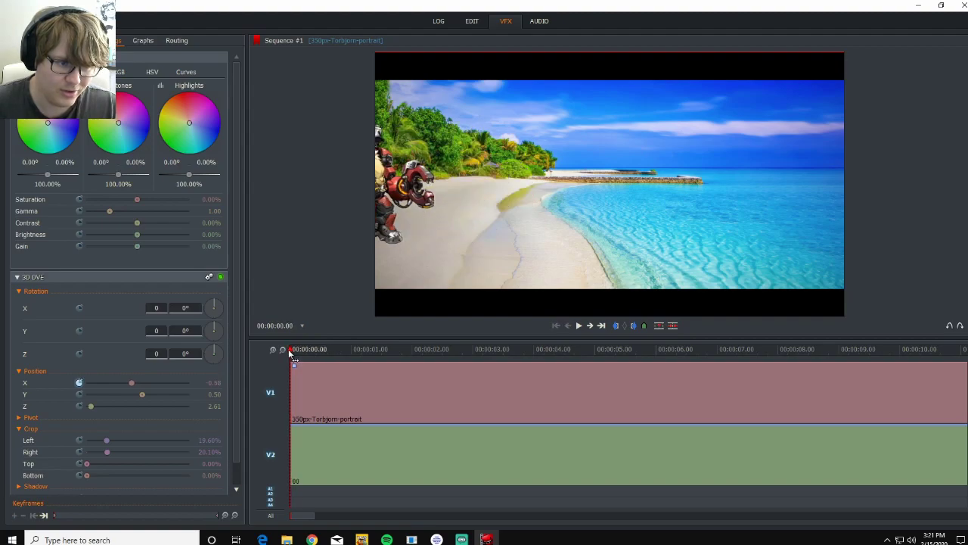
left_click(576, 331)
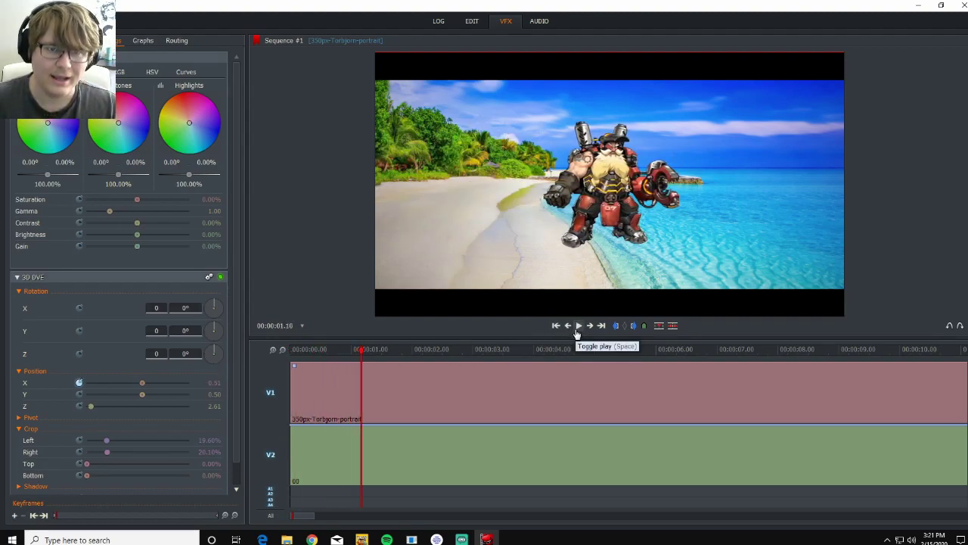
left_click(578, 330)
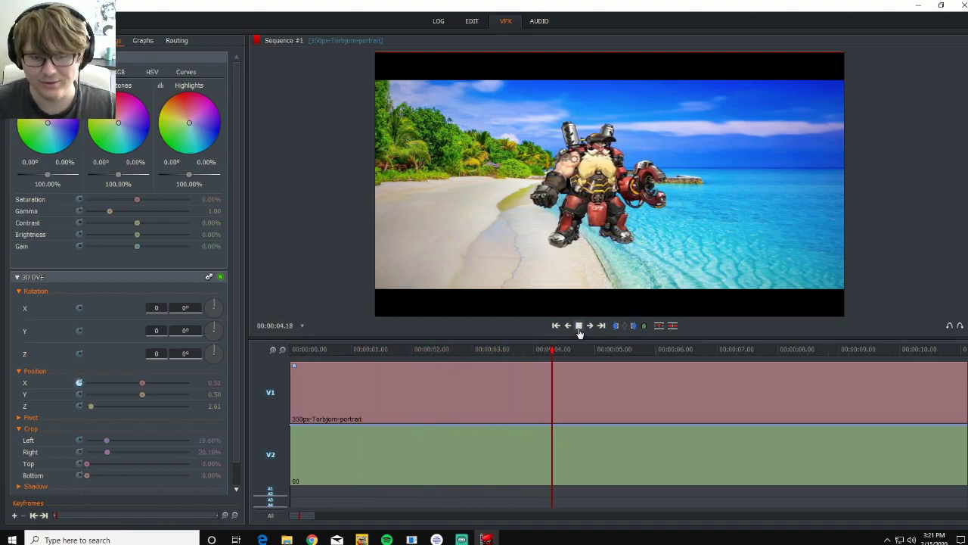
left_click(578, 330)
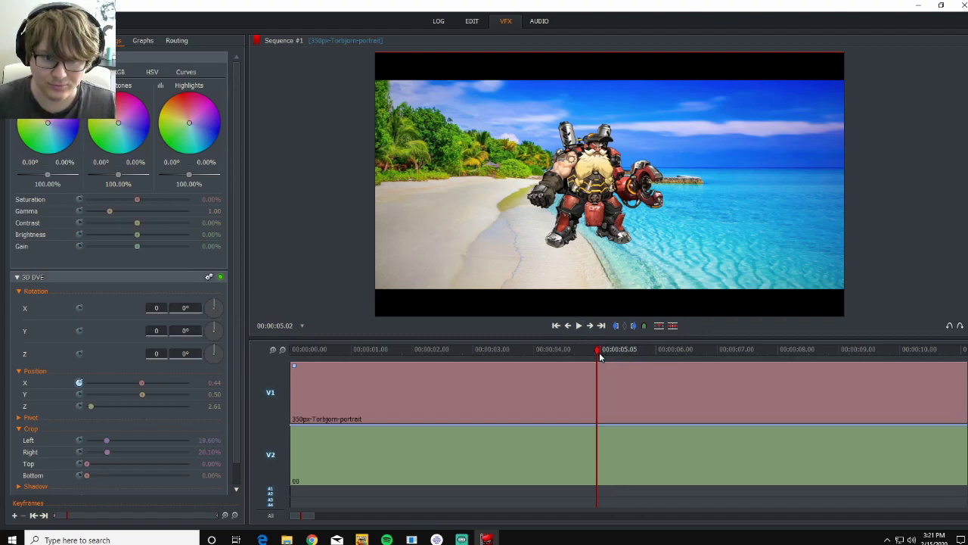
left_click_drag(600, 357, 965, 351)
Step: On the clip's last frame, set Torbjorn's Position X to about 0.52, then play the animation
left_click(282, 350)
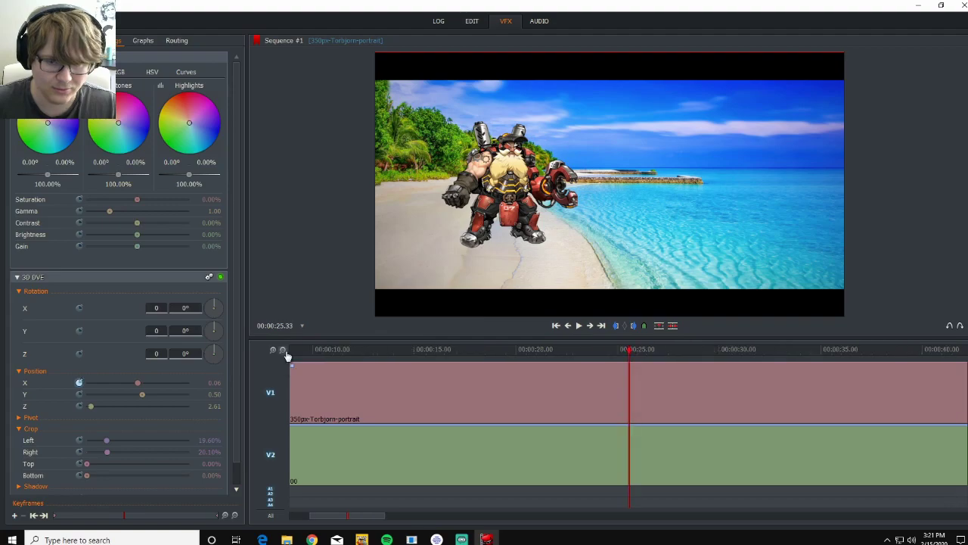
left_click(282, 350)
left_click(603, 326)
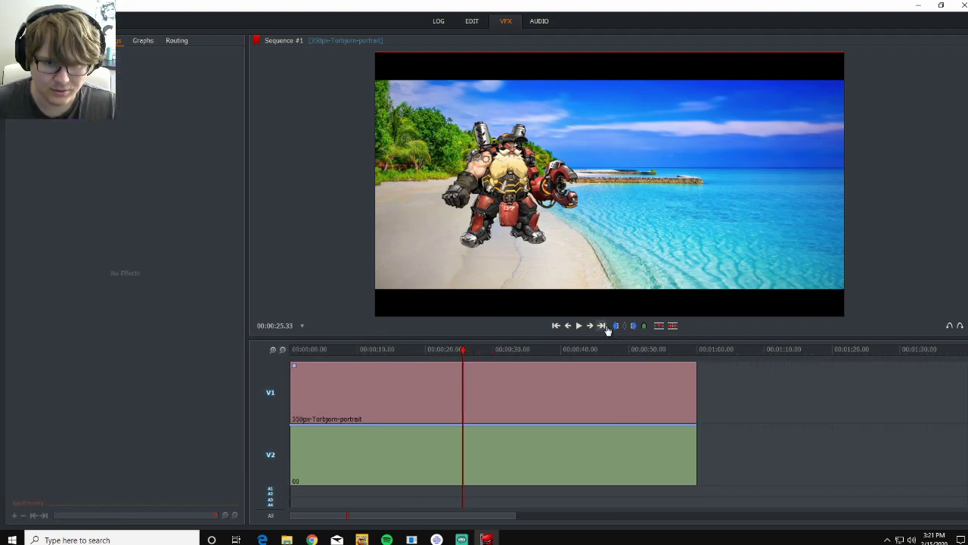
left_click(696, 352)
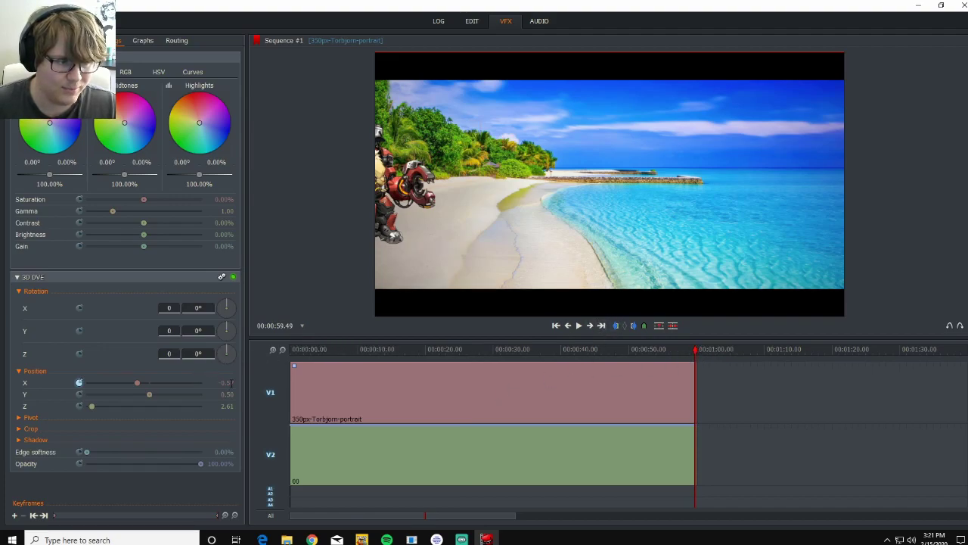
left_click(227, 382)
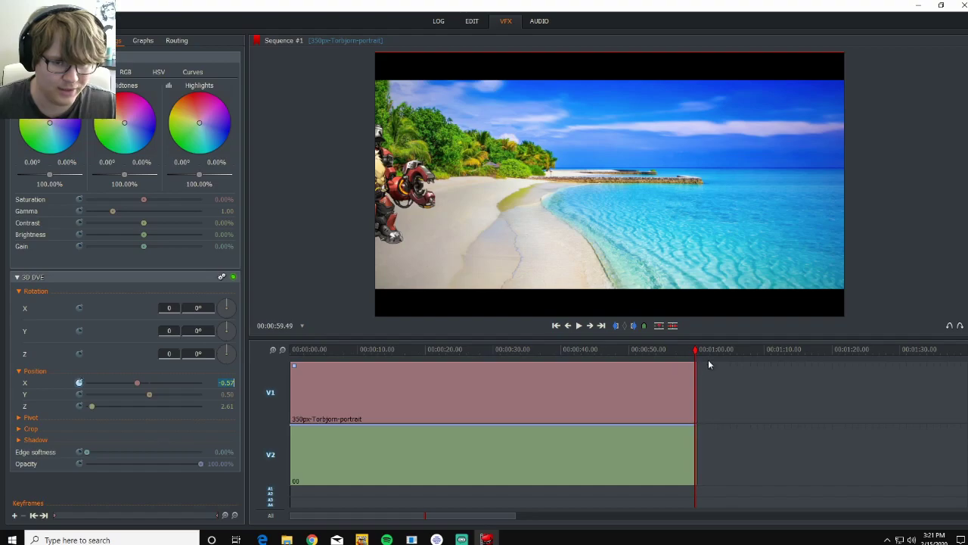
mouse_move(694, 352)
left_mouse_down()
mouse_move(283, 358)
mouse_move(695, 367)
left_mouse_up()
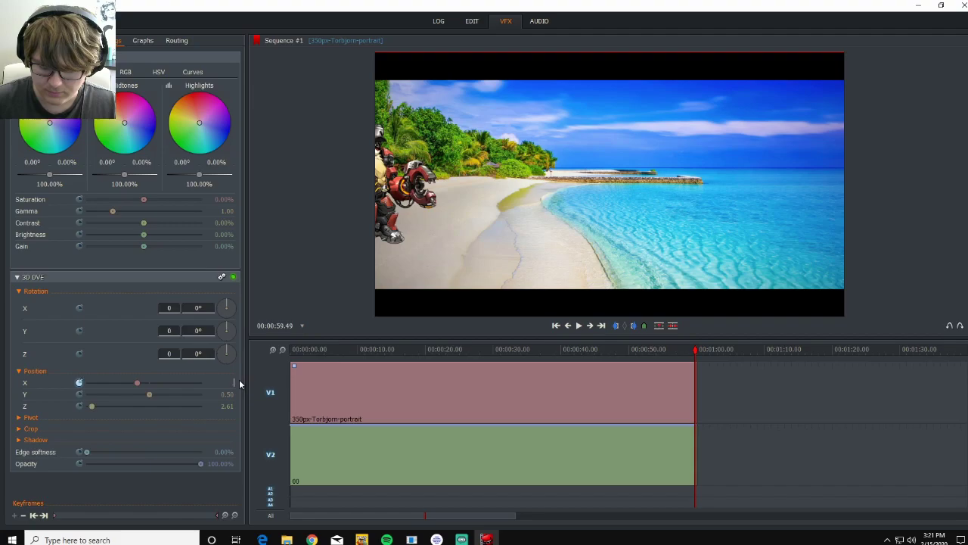
key("Return")
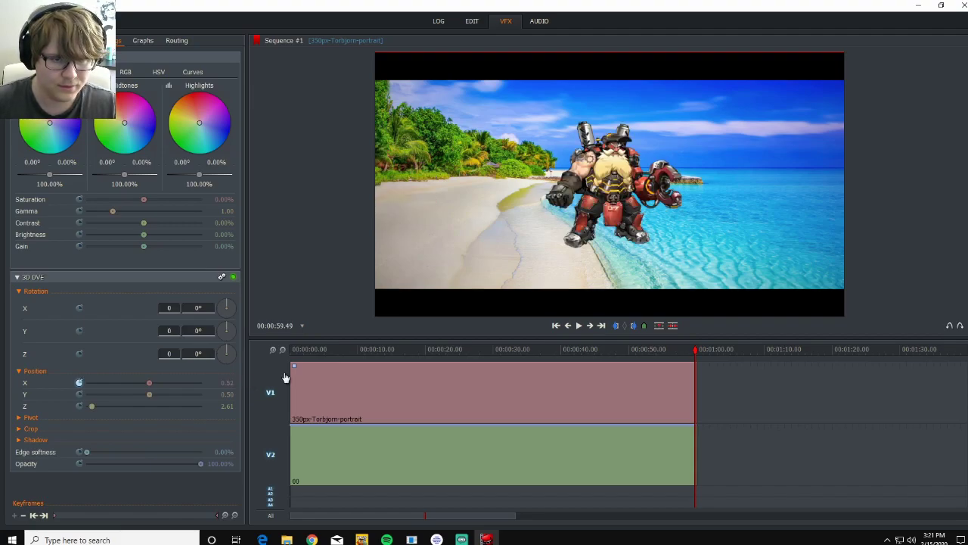
left_click_drag(696, 356, 294, 356)
left_click(579, 326)
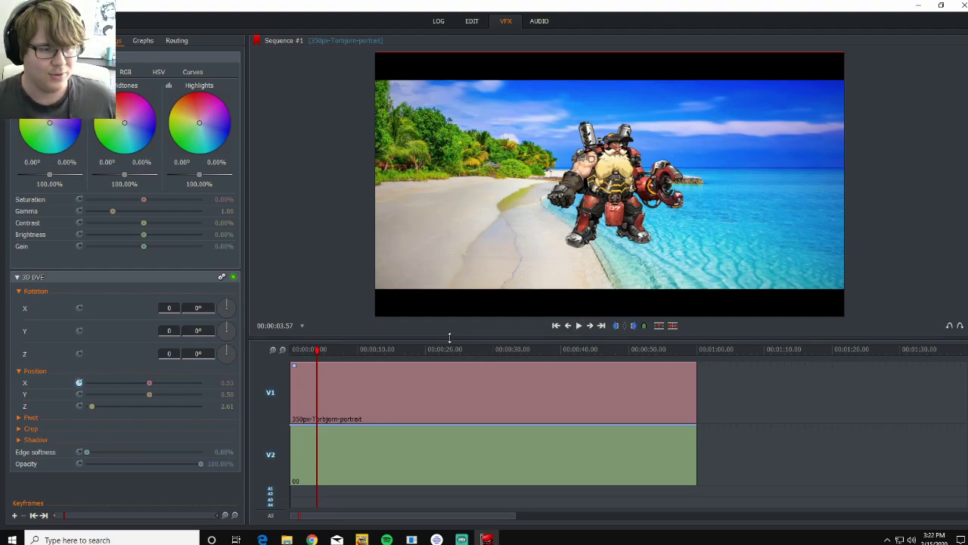
Step: At the clip's start, centre Torbjorn lower on the sand and enter Position X 0.5
left_click(949, 326)
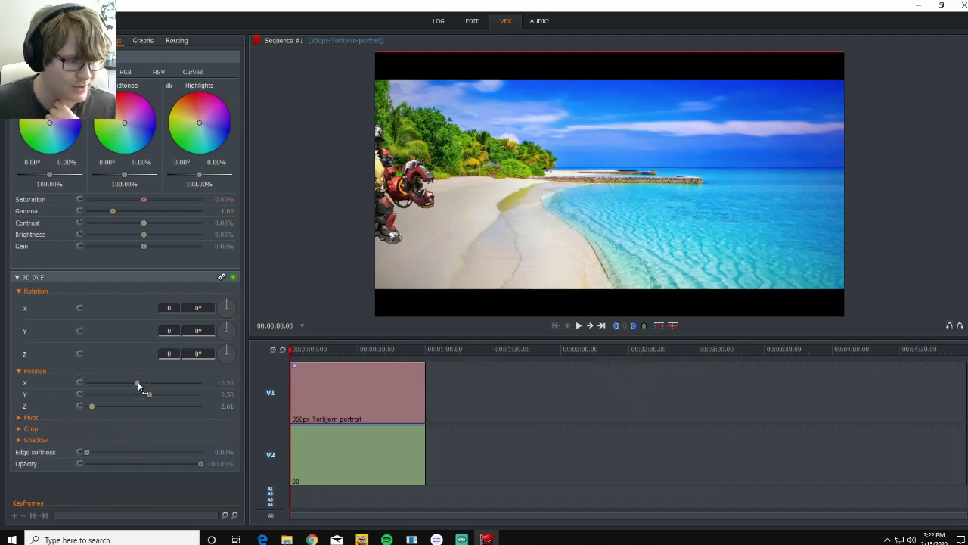
left_click_drag(137, 385, 150, 392)
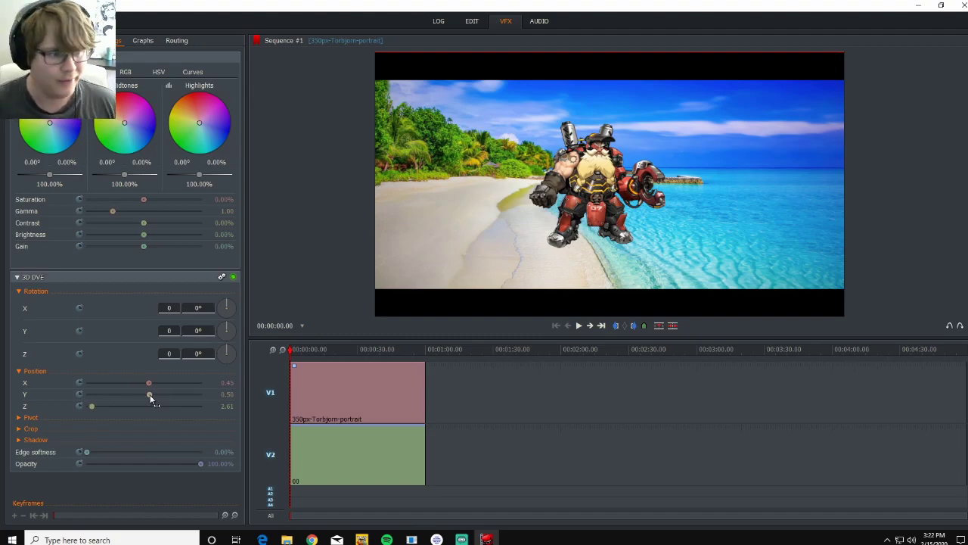
mouse_move(151, 393)
left_mouse_down()
mouse_move(143, 400)
mouse_move(154, 403)
left_mouse_up()
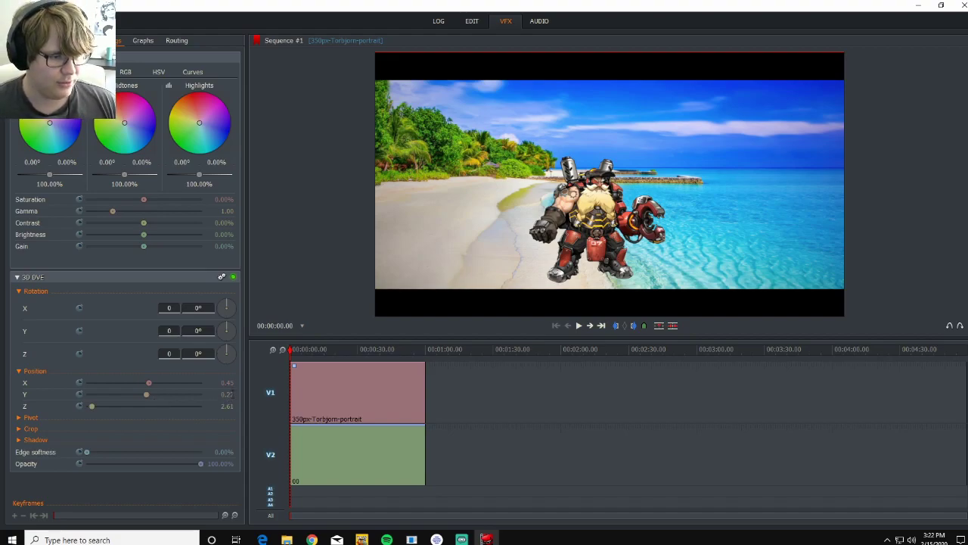
left_click(228, 382)
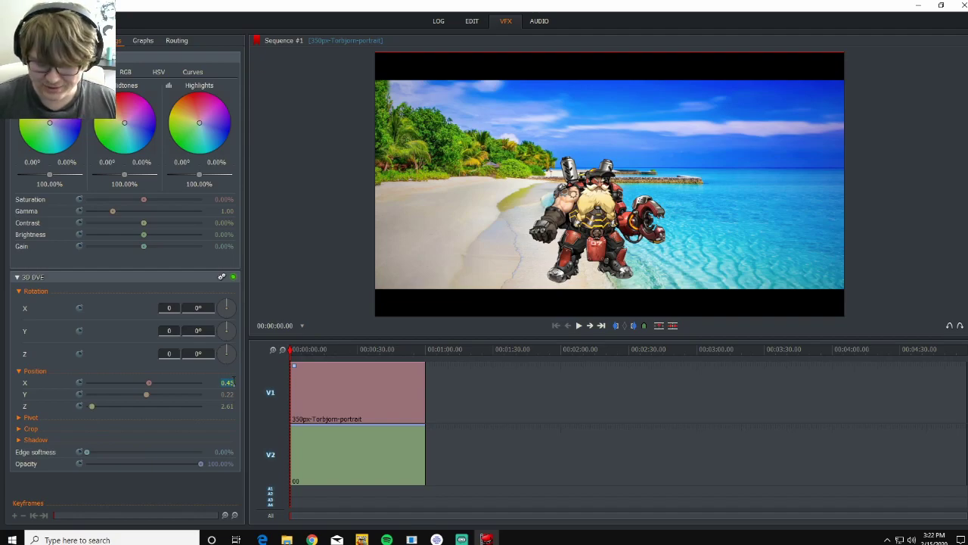
key("BackSpace")
type(".5")
key("Return")
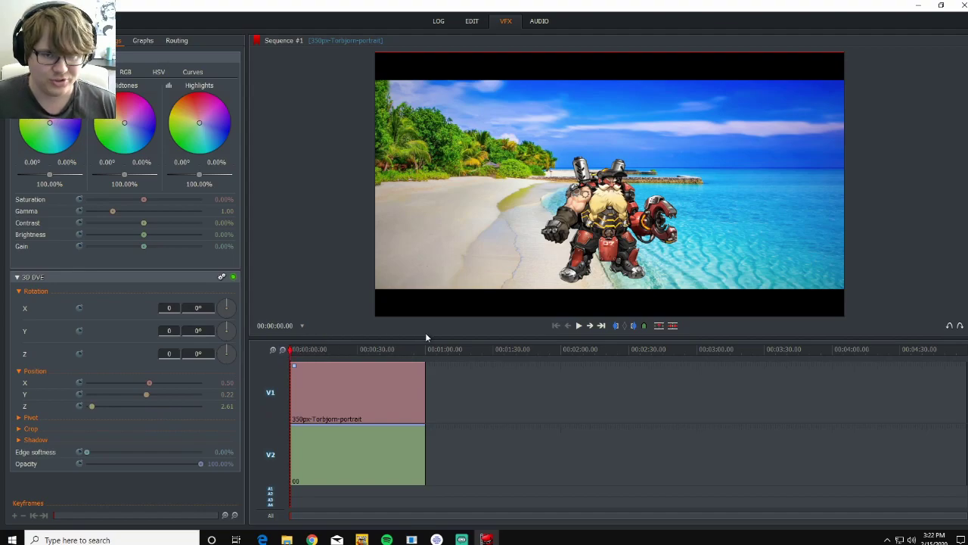
Step: Enable Position Y keyframing and set Y to 0.25 a few frames in
left_click(80, 395)
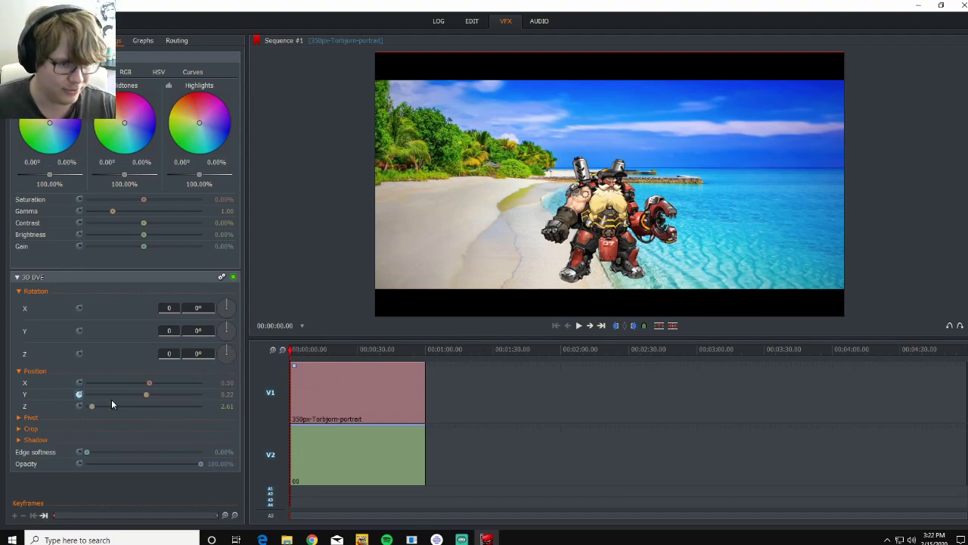
left_click(592, 327)
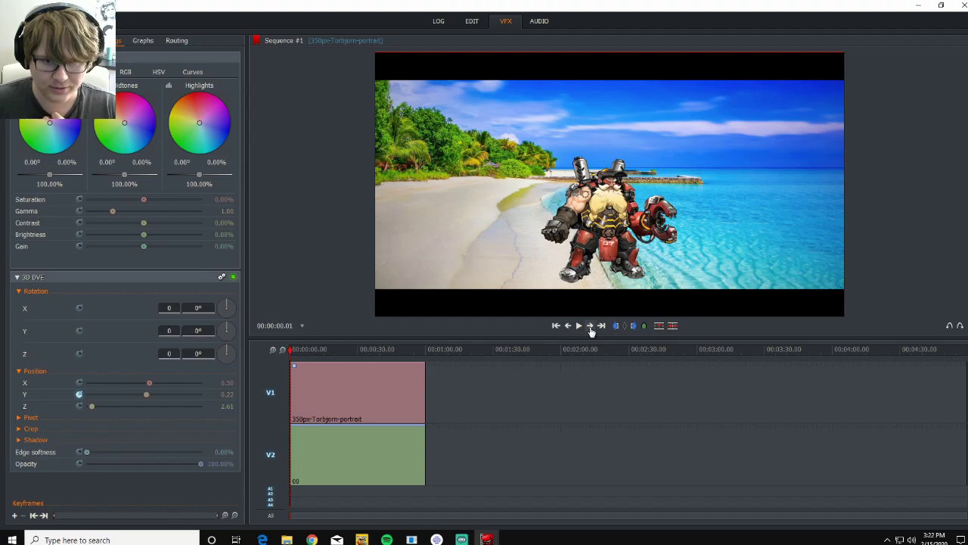
left_click(591, 327)
left_click(591, 327)
left_click(591, 327)
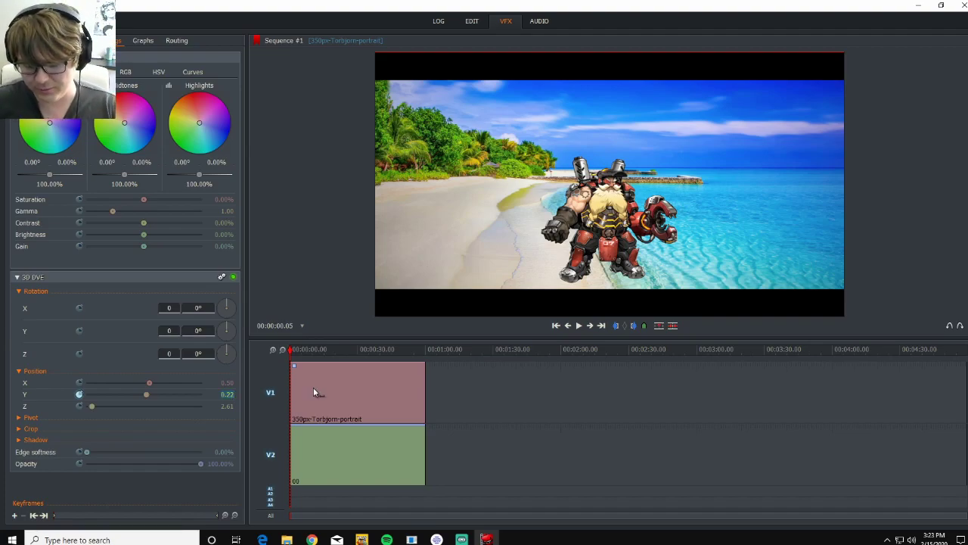
type("0.256")
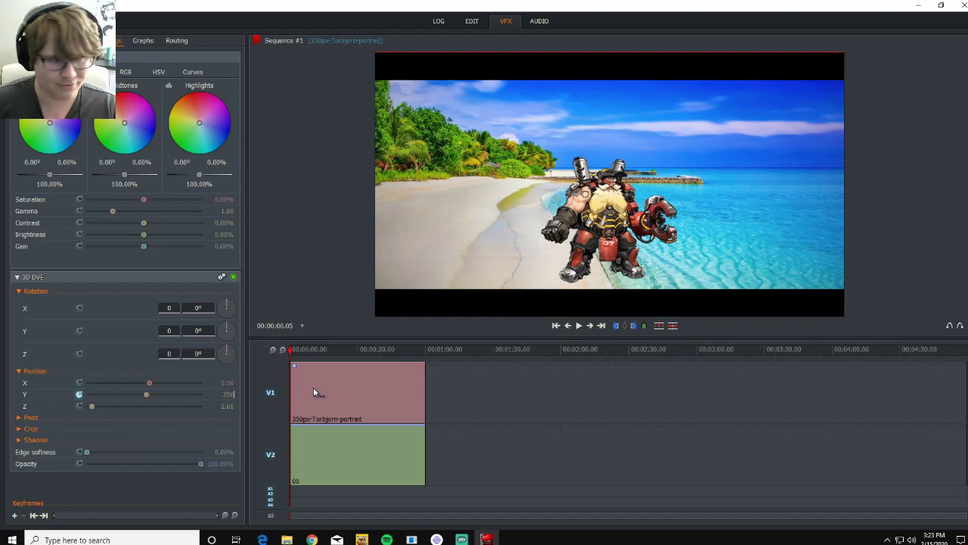
key("BackSpace")
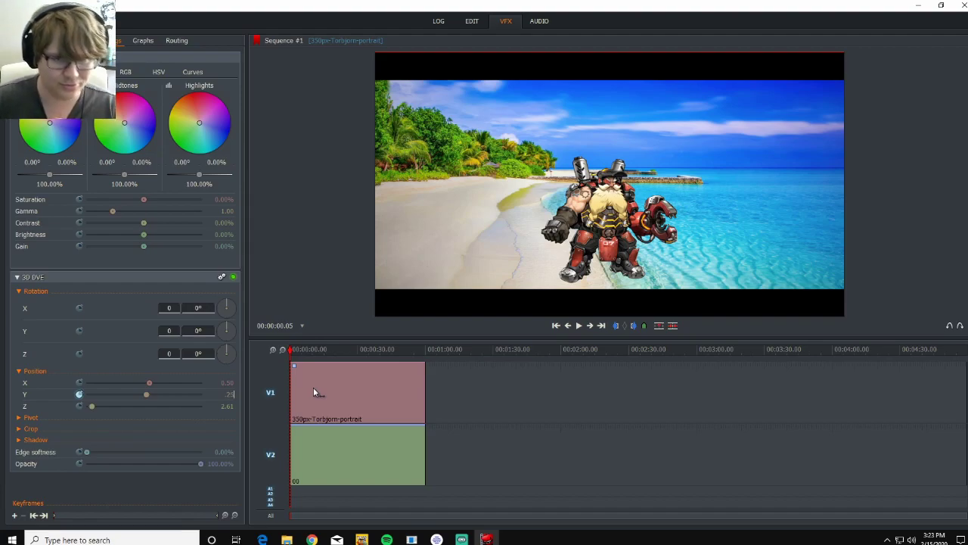
key("Return")
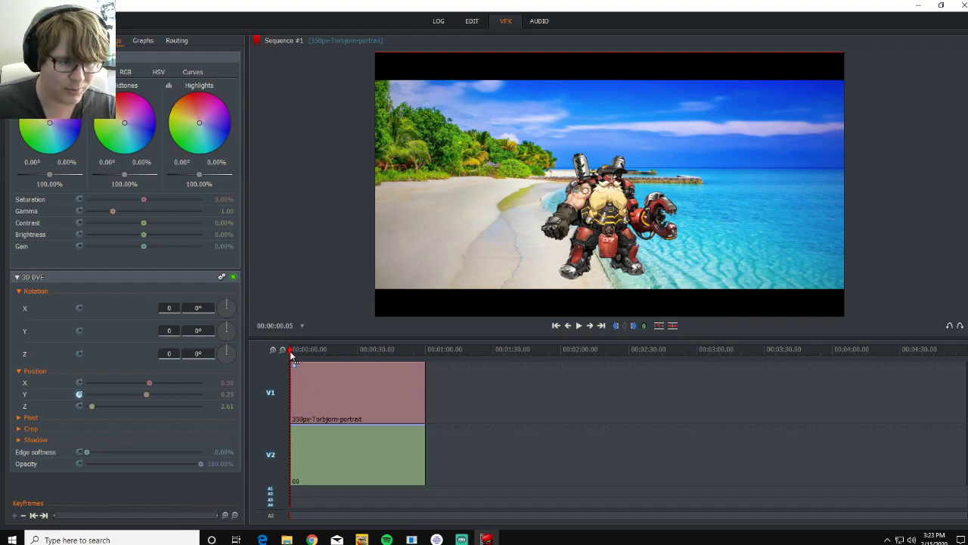
Step: Step from the start to about frame 6 and add a position keyframe there
left_click_drag(290, 354, 287, 353)
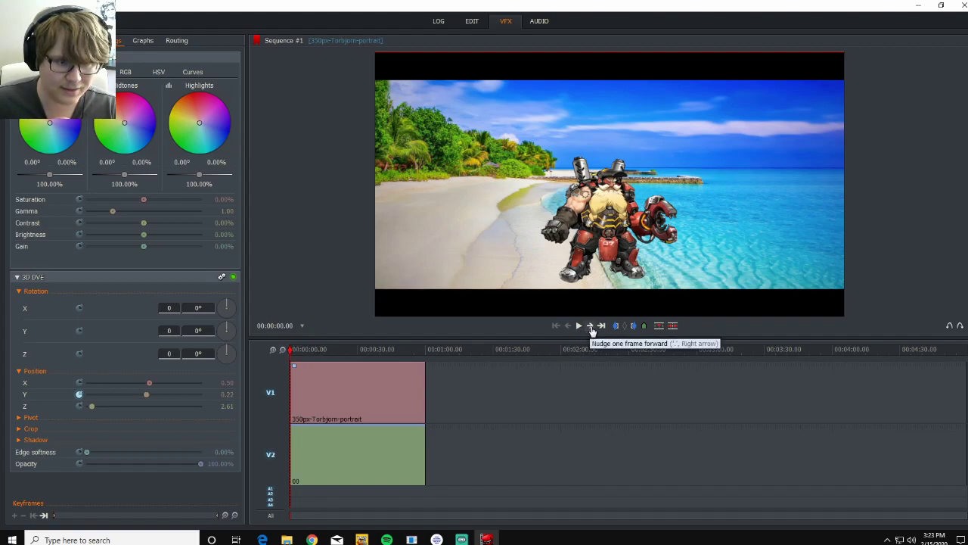
left_click(592, 330)
left_click(592, 331)
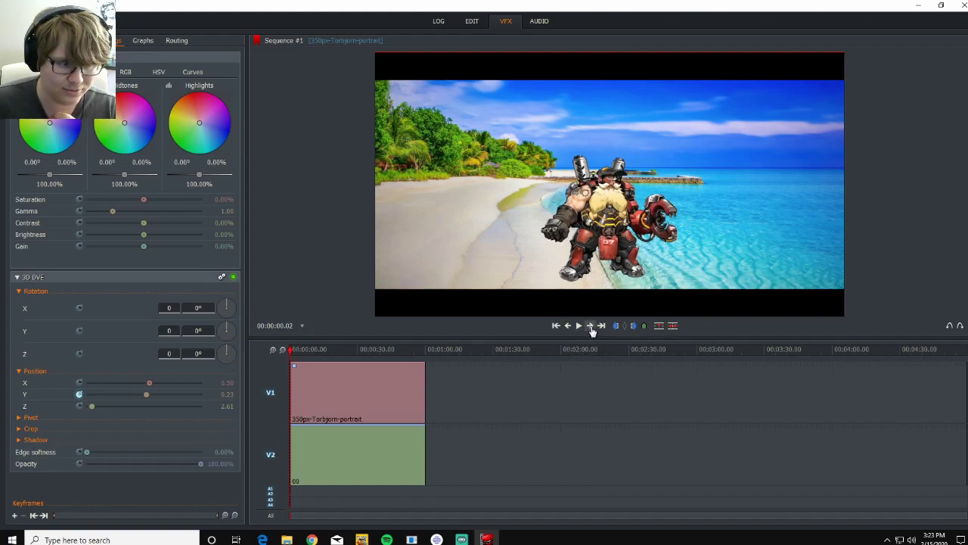
left_click(592, 330)
left_click(592, 331)
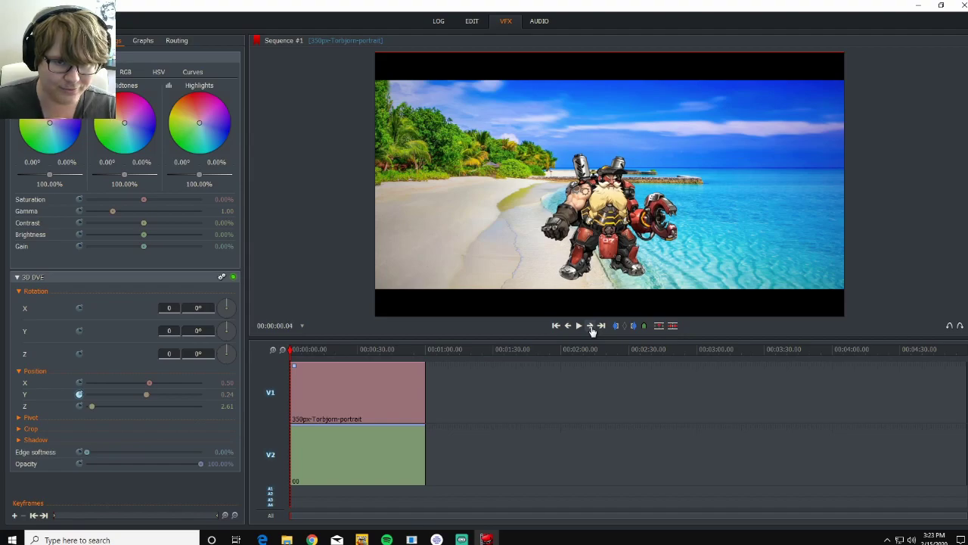
left_click(592, 331)
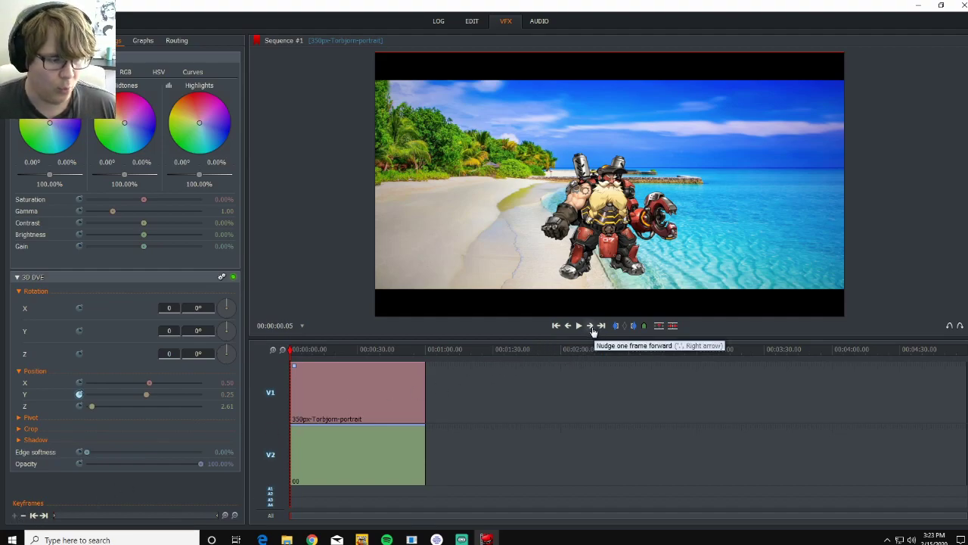
left_click(593, 330)
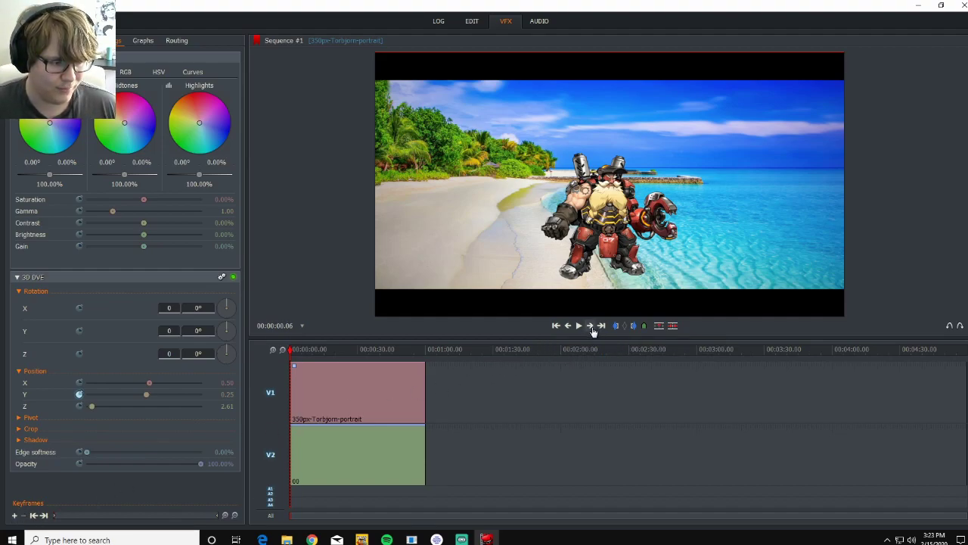
left_click(14, 515)
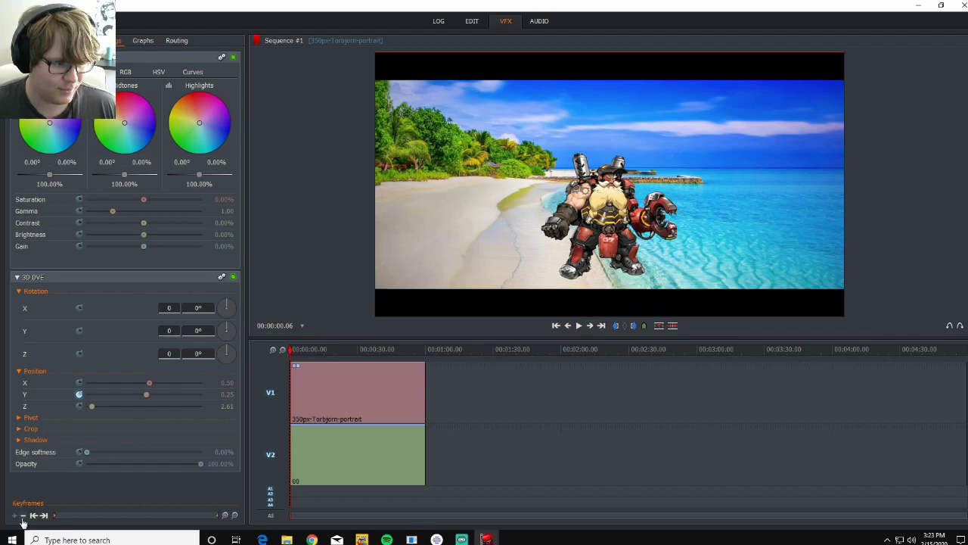
Step: Around frame 11, lower Torbjorn to Position Y 0.20
left_click(593, 327)
left_click(593, 327)
left_click(593, 327)
left_click(593, 327)
left_click(593, 327)
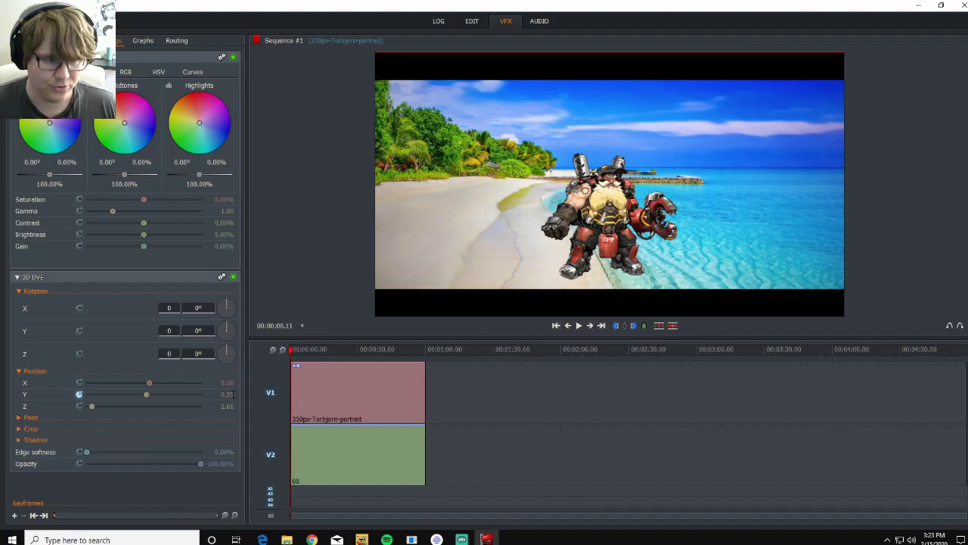
left_click(227, 394)
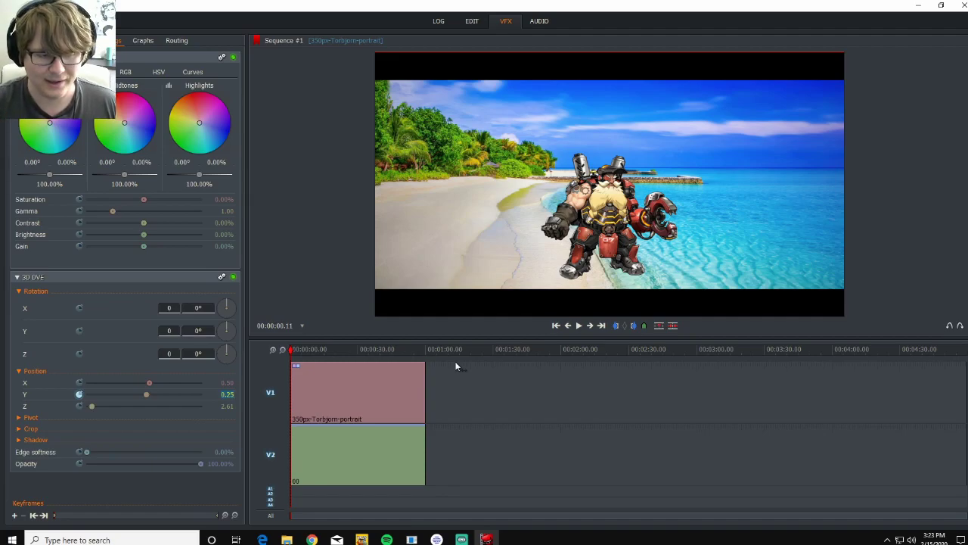
key("BackSpace")
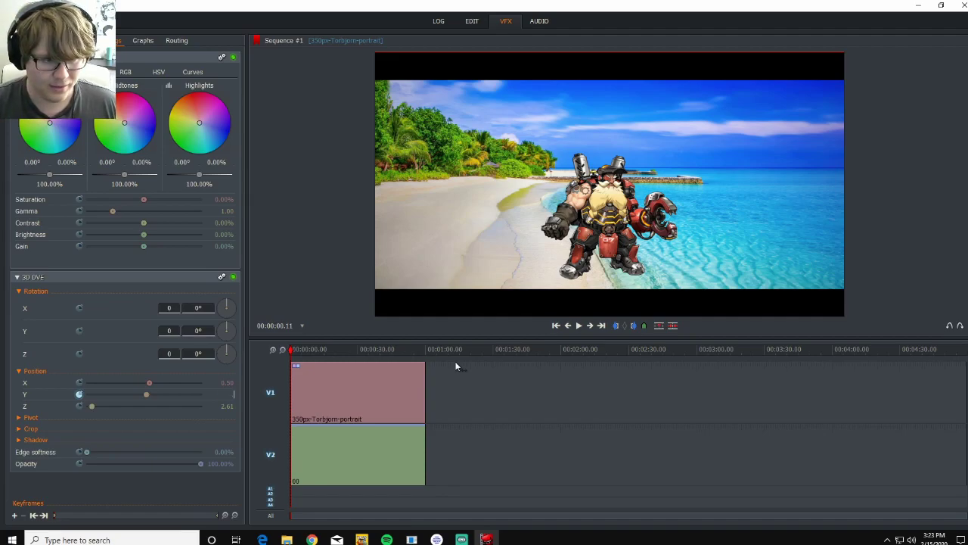
type(".2")
key("Return")
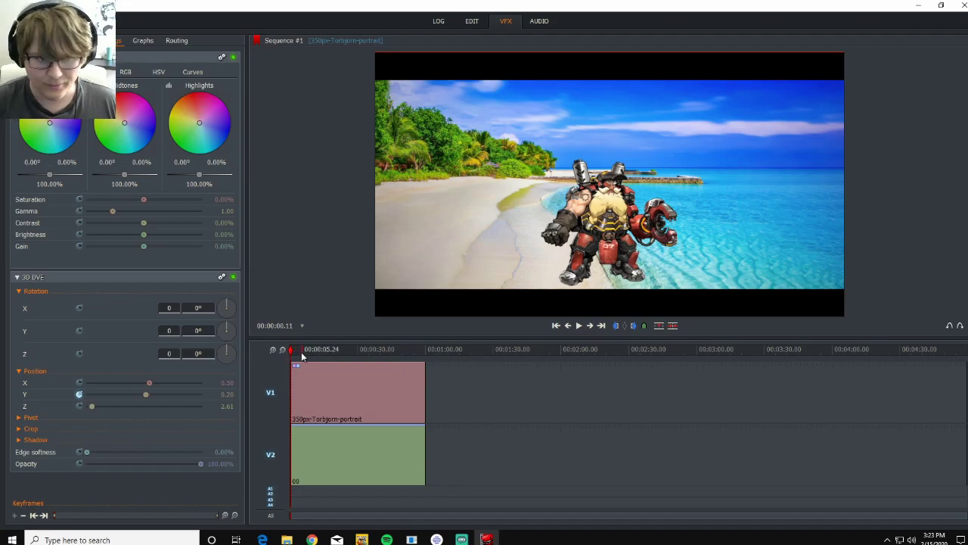
Step: A few frames later, raise Torbjorn back to Position Y 0.25
left_click(591, 327)
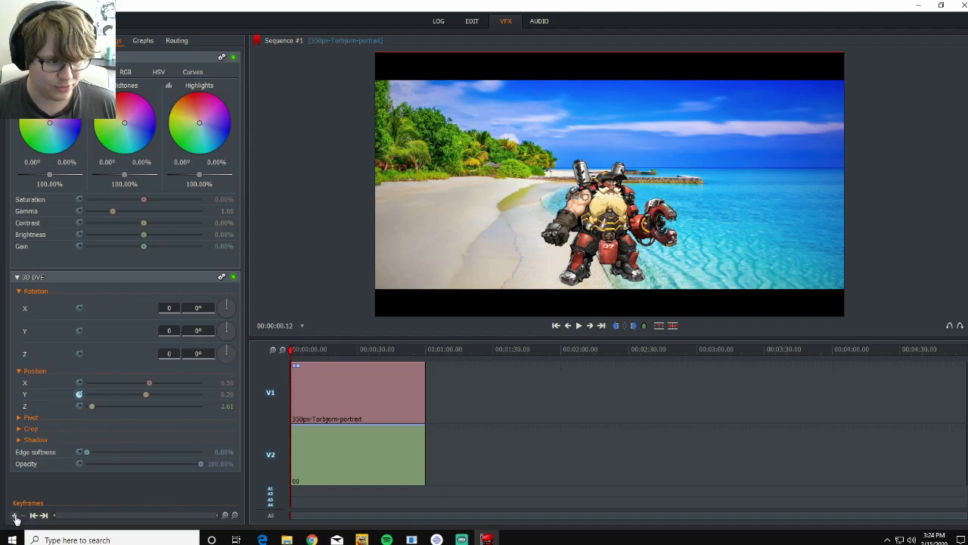
left_click(591, 327)
left_click(591, 327)
left_click(591, 327)
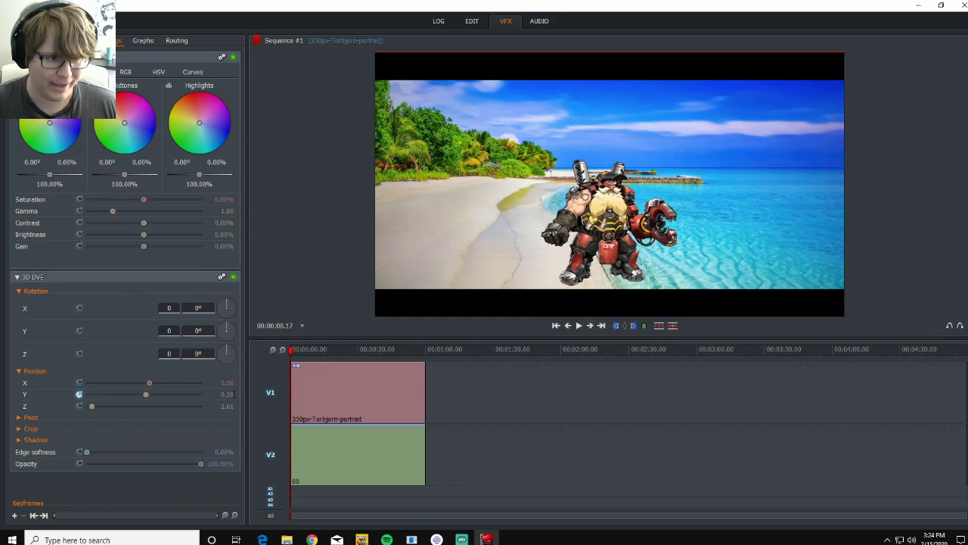
left_click(227, 394)
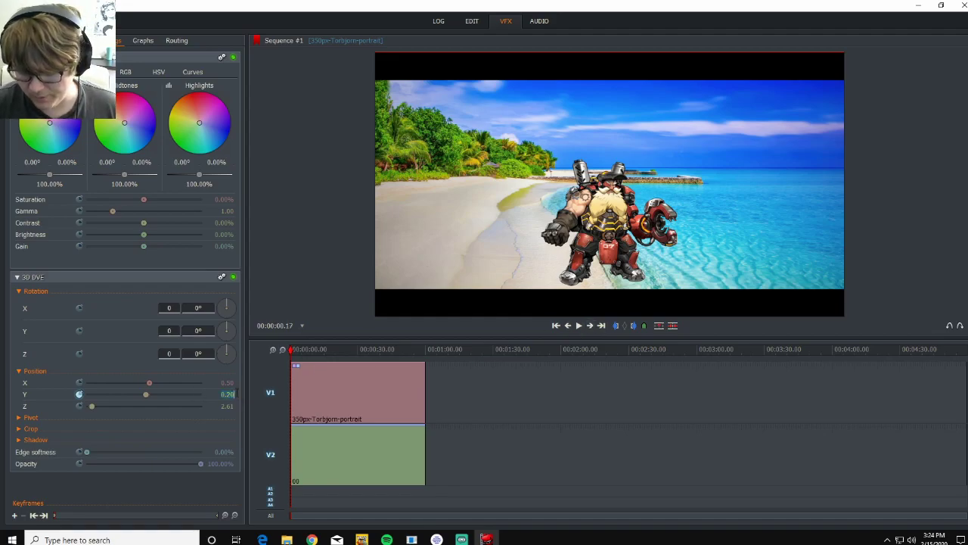
key("BackSpace")
key("Return")
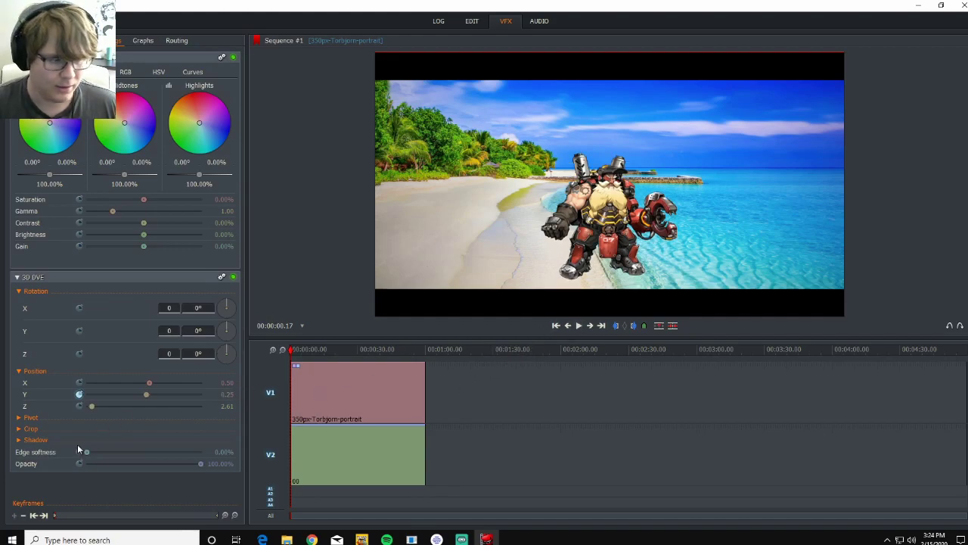
Step: At about frame 21, lower Torbjorn to Position Y 0.20 again and play the bounce from the start
left_click(590, 325)
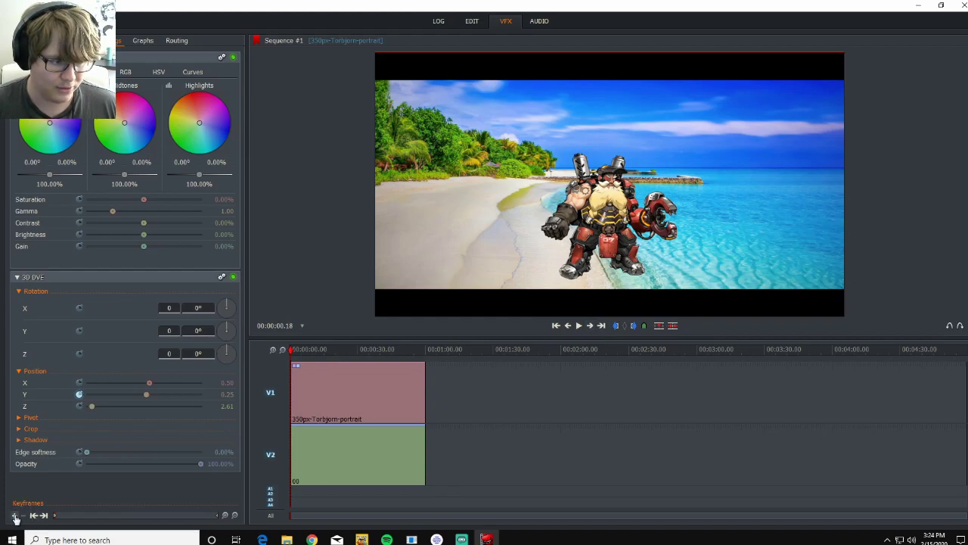
left_click(590, 325)
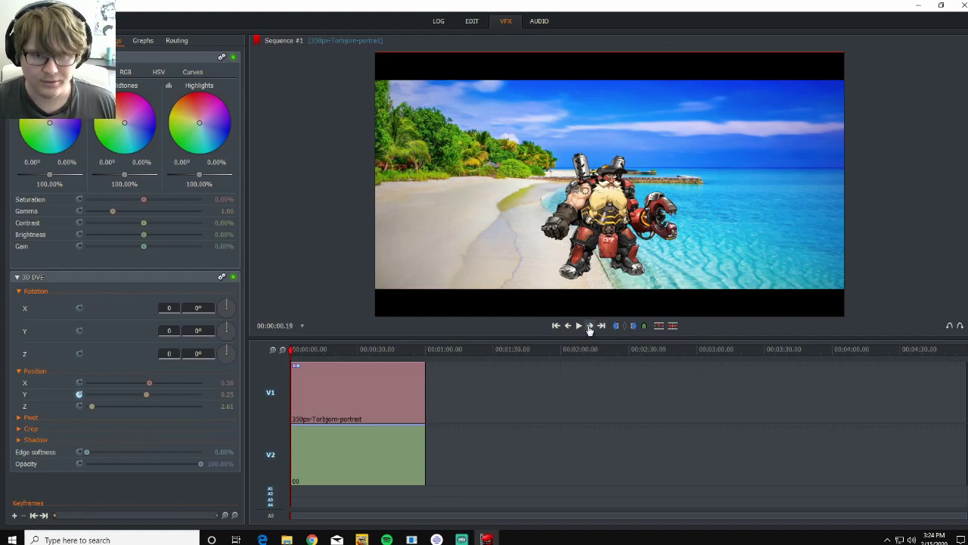
left_click(590, 326)
left_click(590, 326)
left_click(590, 325)
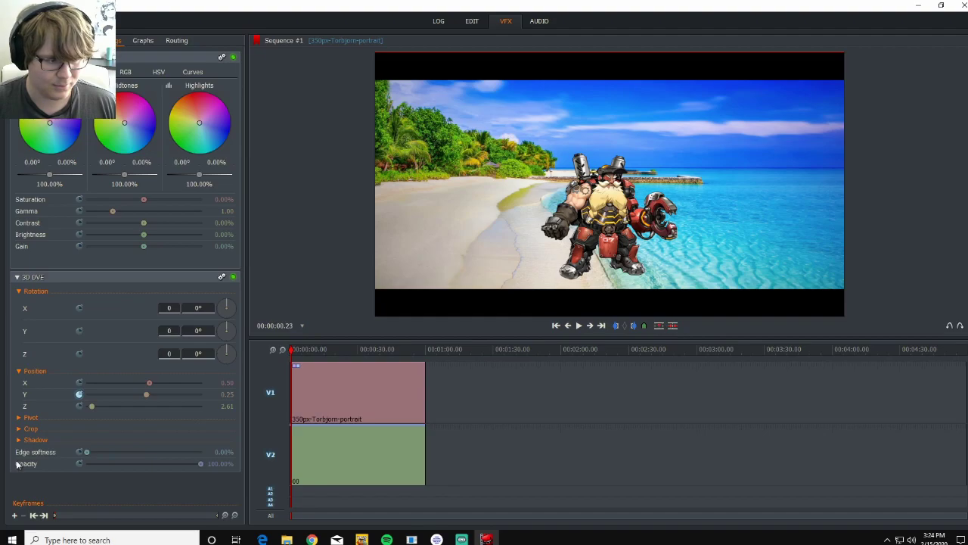
left_click(226, 394)
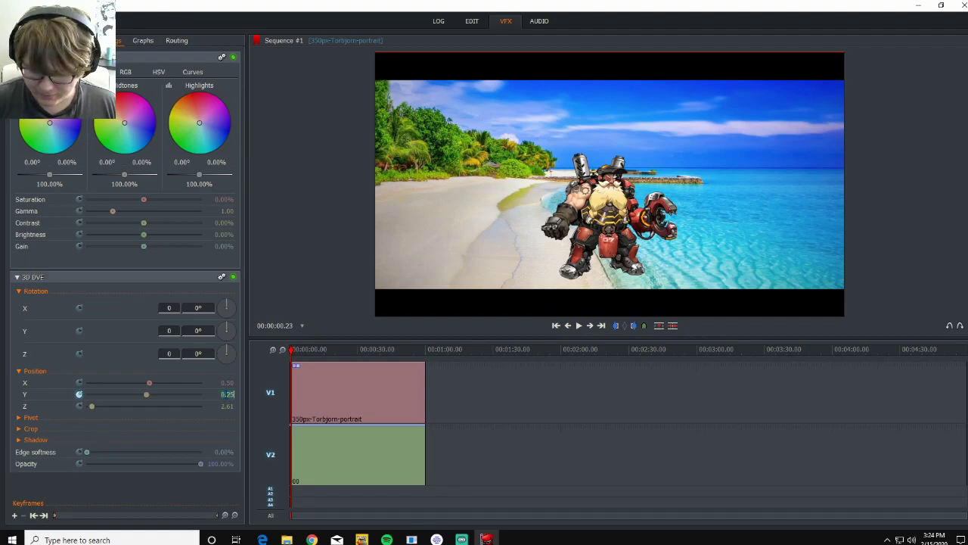
key("BackSpace")
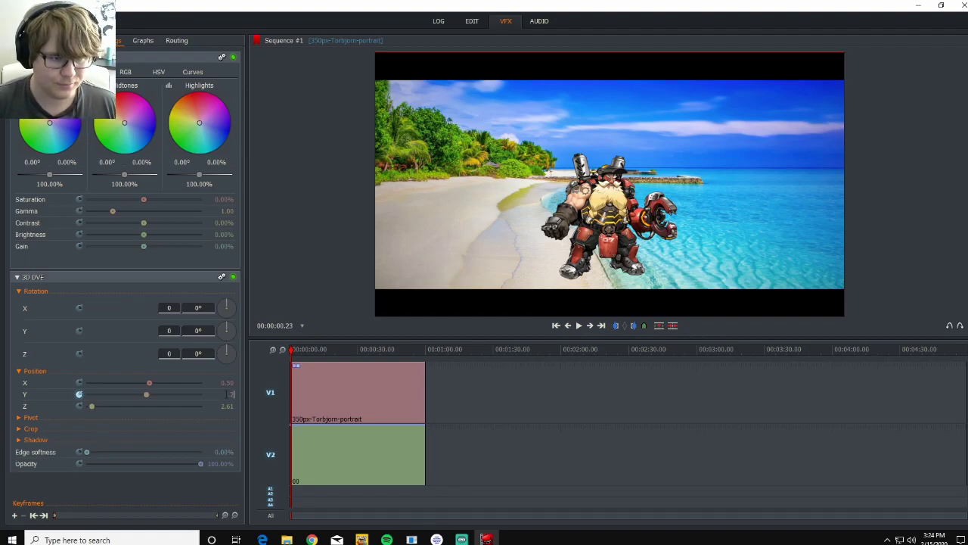
type("0.2")
key("Return")
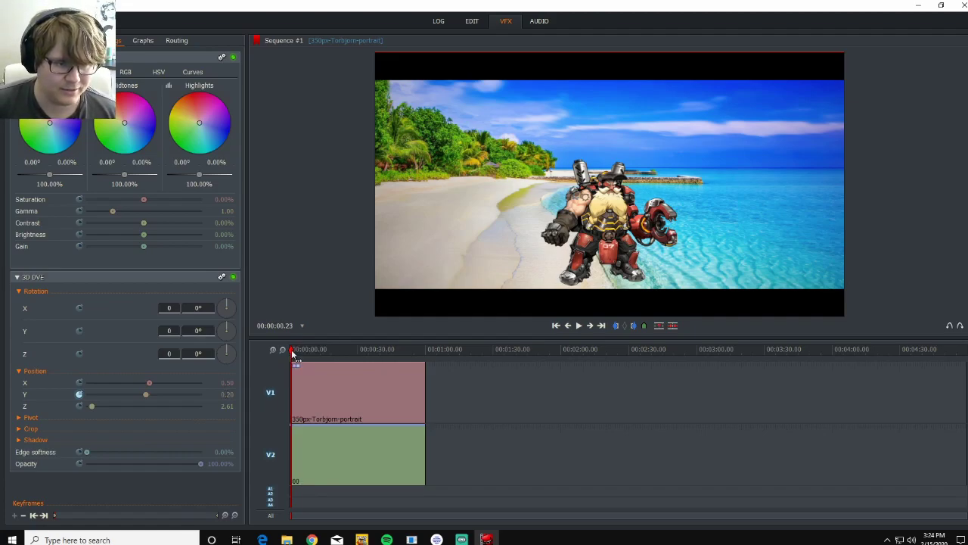
left_click_drag(294, 354, 283, 348)
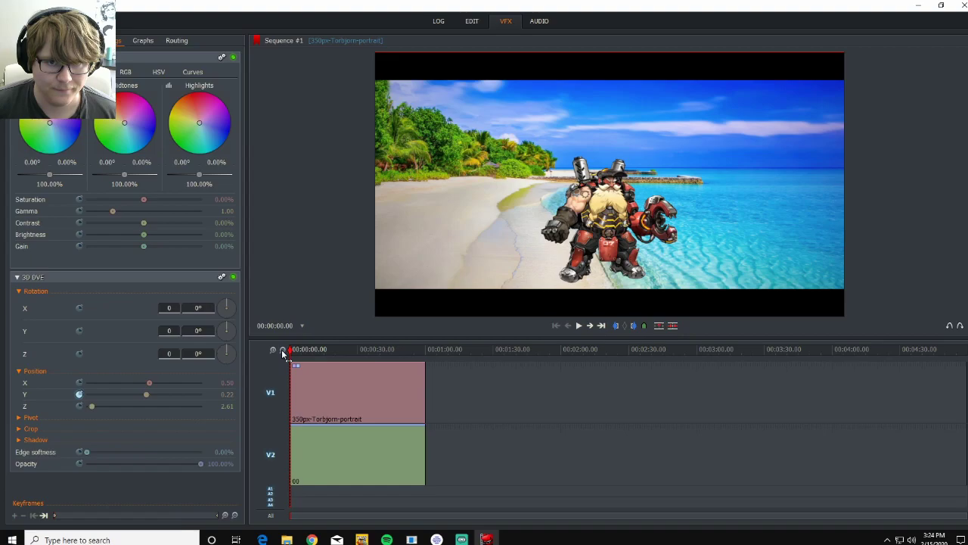
left_click(579, 332)
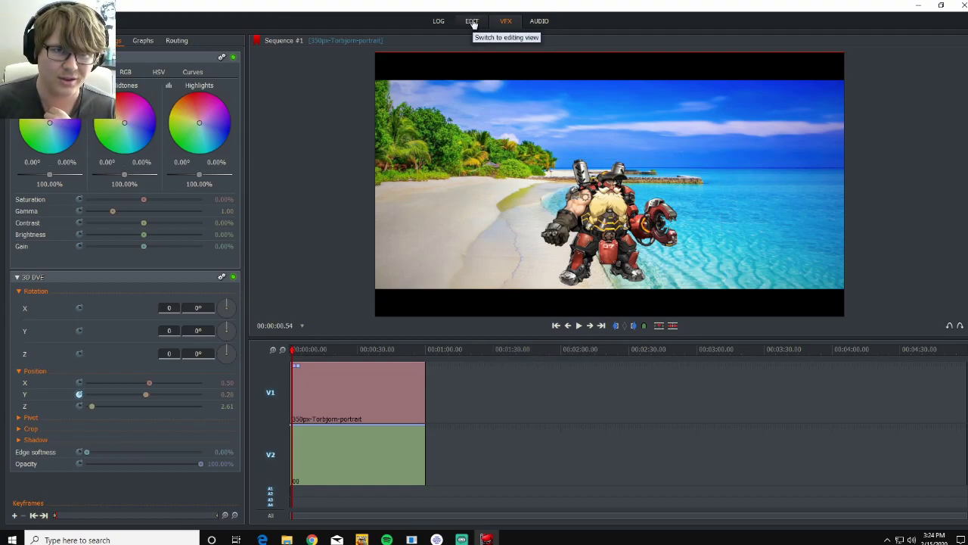
Step: Cut the Torbjorn clip at 0.25 seconds and remove the later piece, leaving the beach track intact
left_click(472, 22)
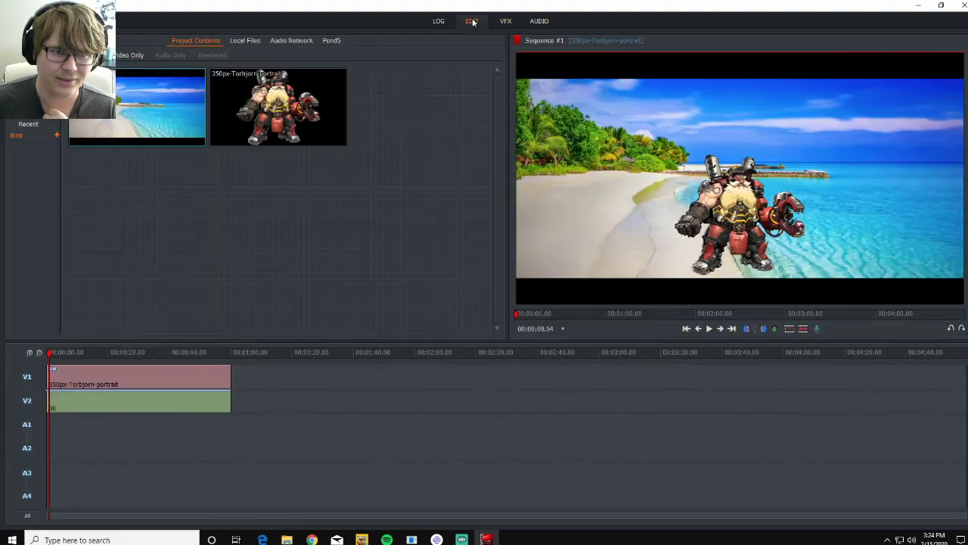
left_click(29, 353)
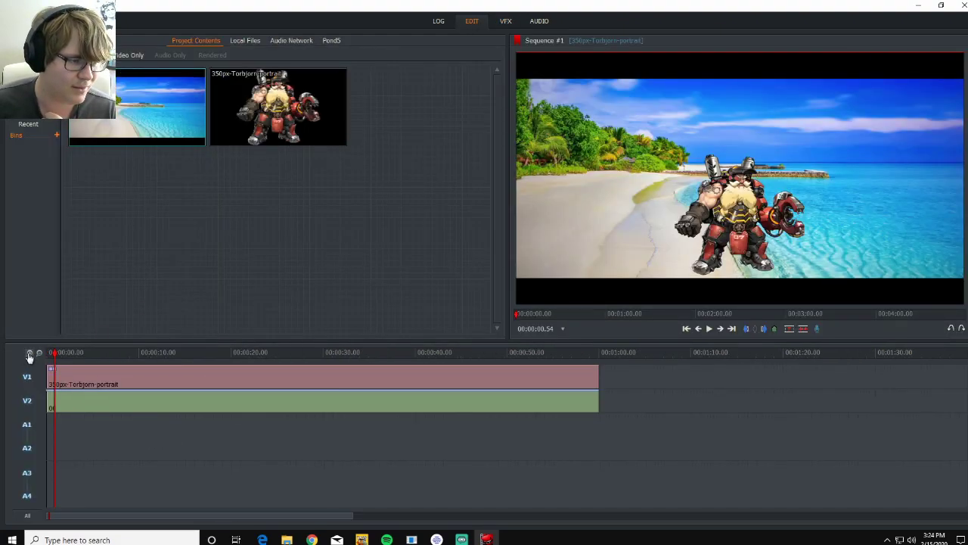
left_click(28, 354)
left_click_drag(73, 358, 46, 354)
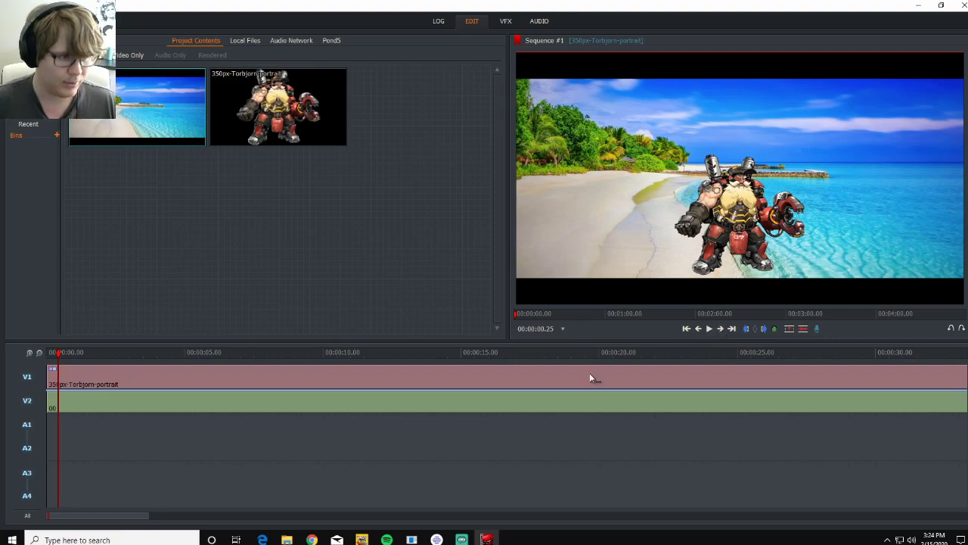
key("c")
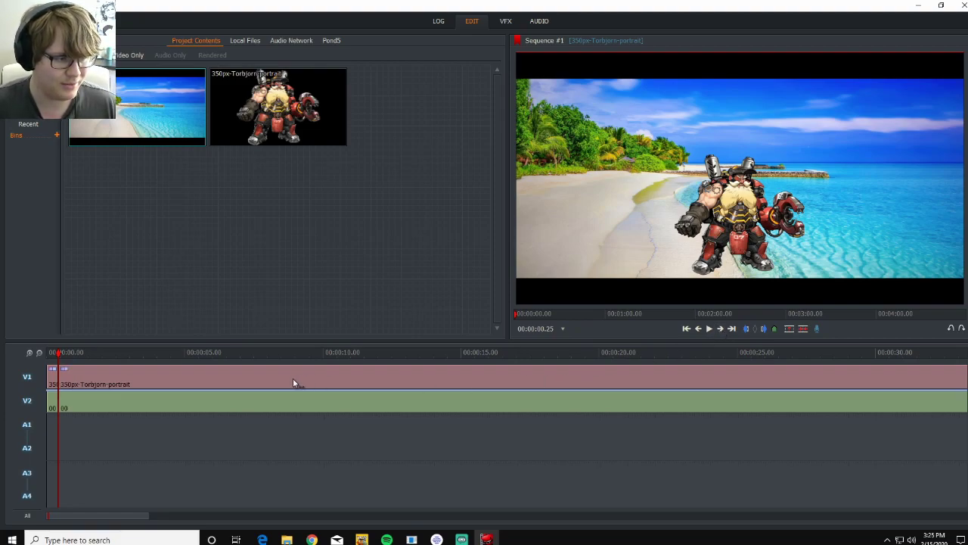
left_click(25, 401)
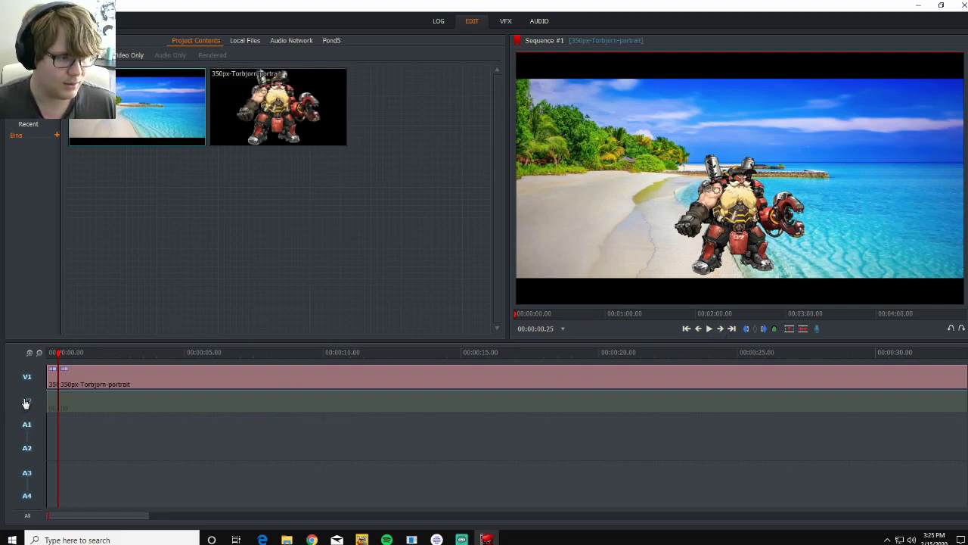
right_click(117, 383)
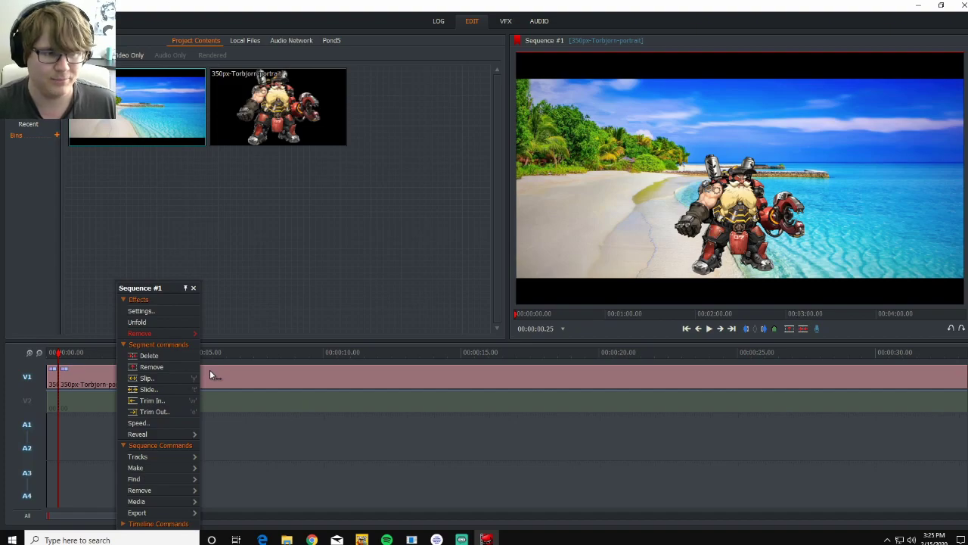
left_click(146, 369)
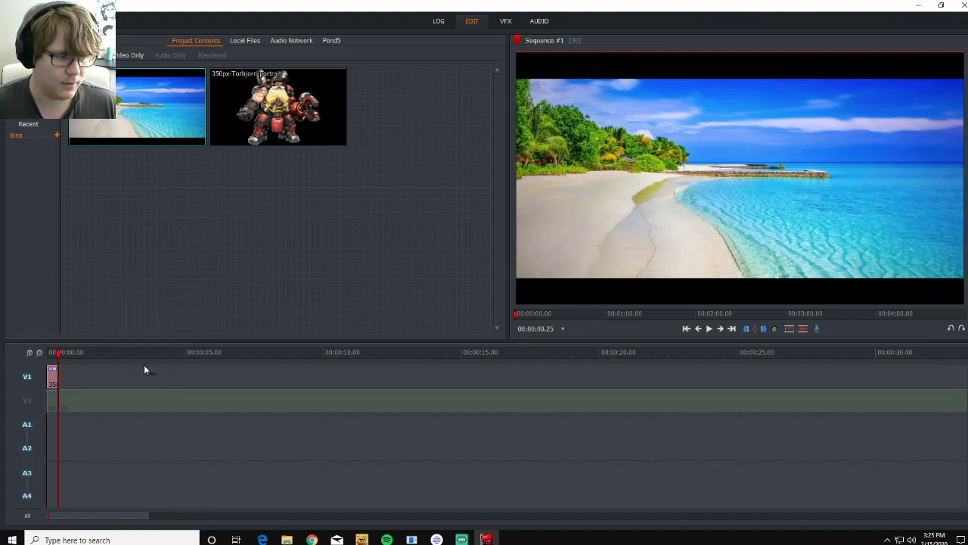
Step: Alt-drag a copy of the quarter-second Torbjorn clip right after the original, then play both bounces
left_click(28, 352)
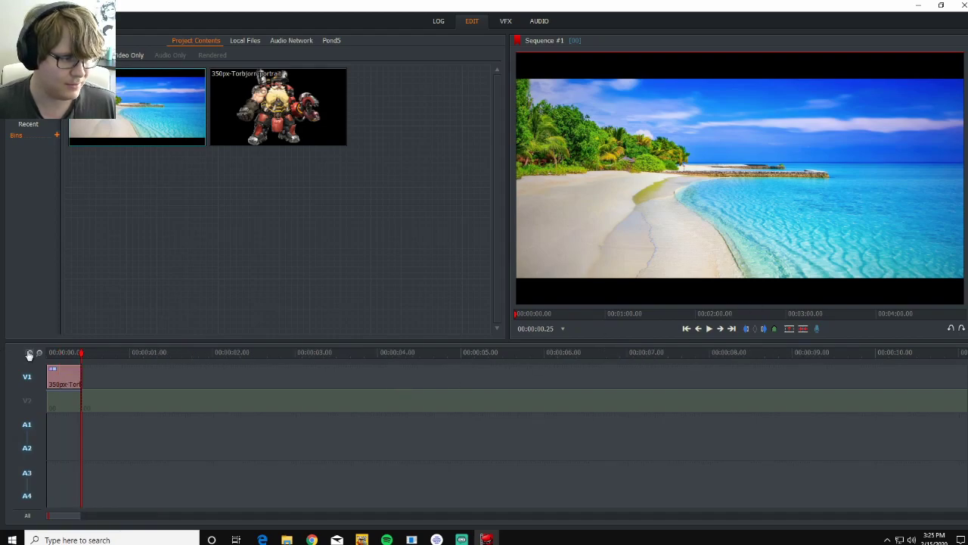
left_click(29, 352)
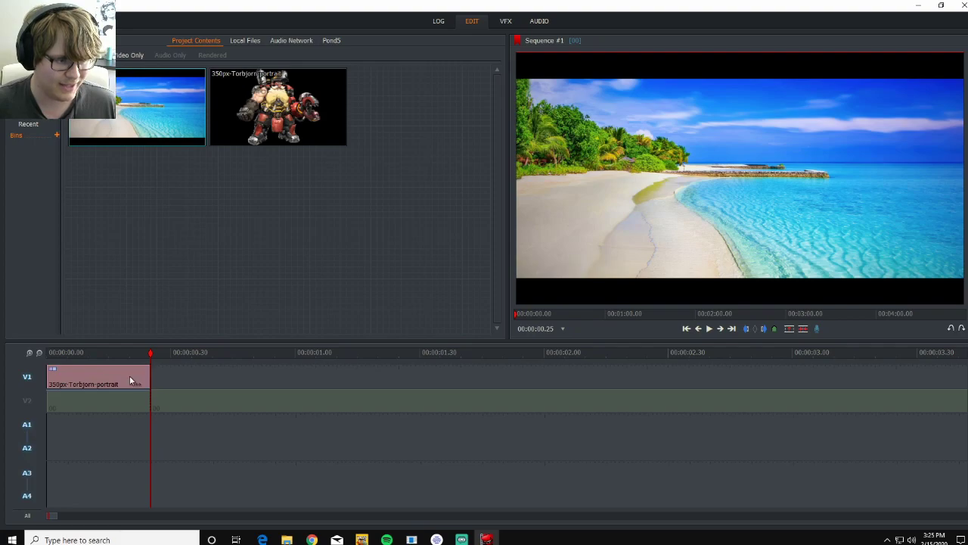
left_click_drag(99, 378, 205, 382)
left_click_drag(154, 361, 46, 354)
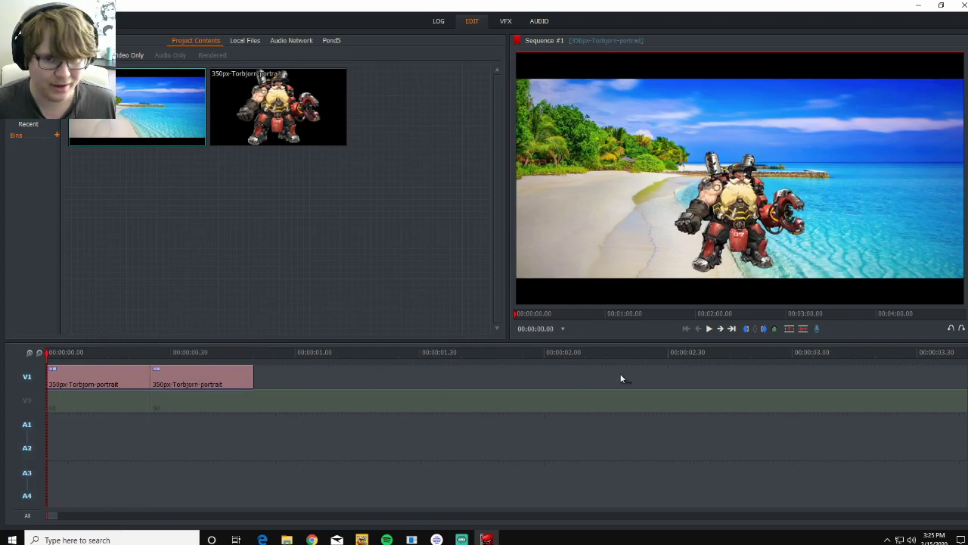
left_click(709, 328)
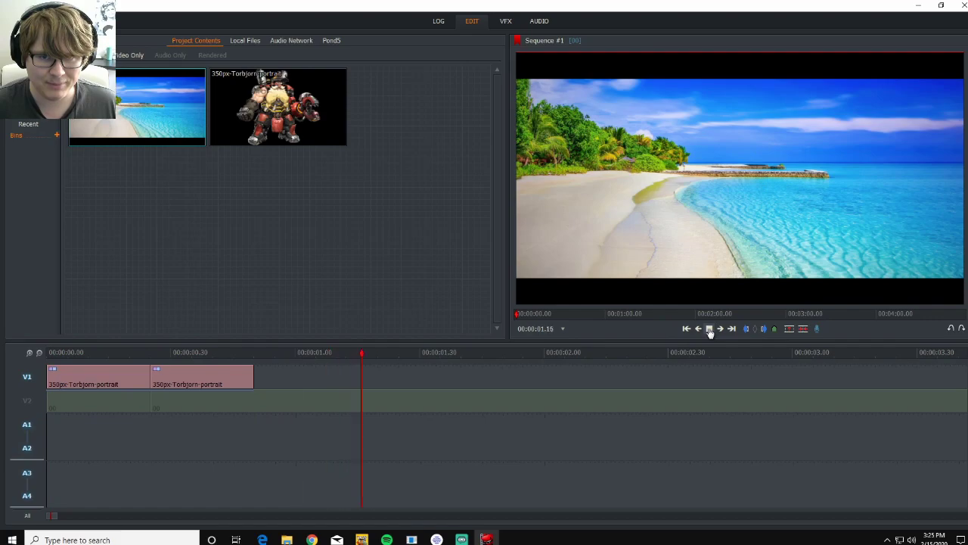
left_click(709, 329)
left_click_drag(383, 354, 44, 343)
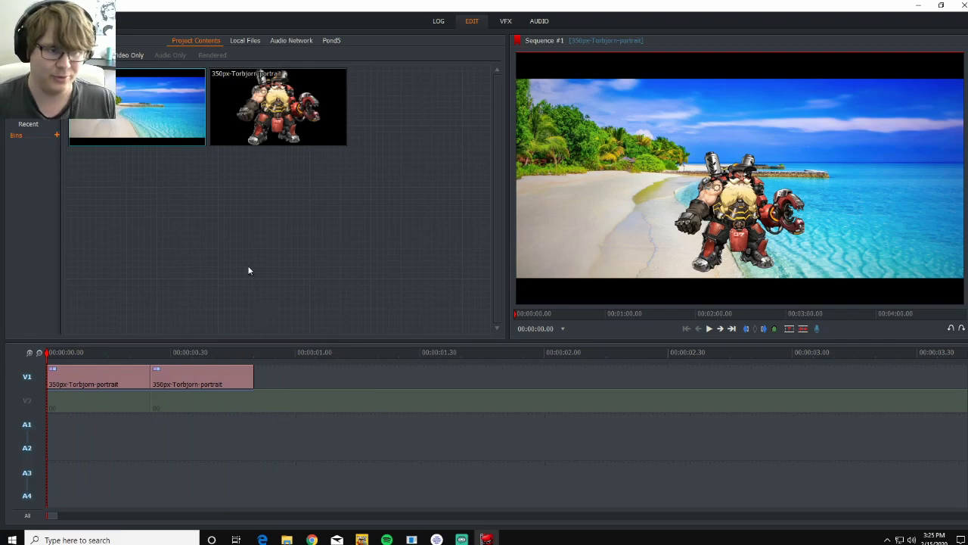
left_click_drag(45, 351, 118, 356)
Step: In VFX, enable Position X and Y keyframes at the start of the second Torbjorn clip
left_click(730, 330)
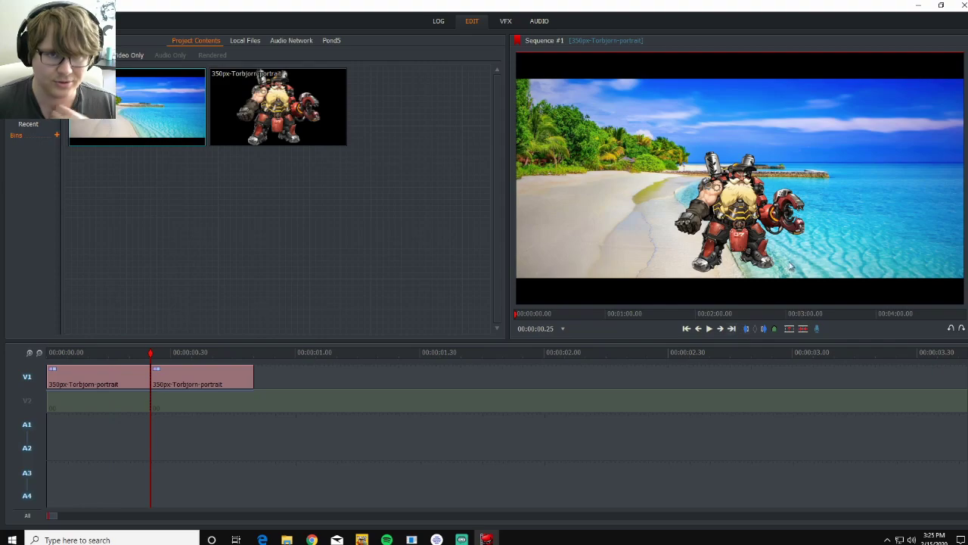
left_click(507, 22)
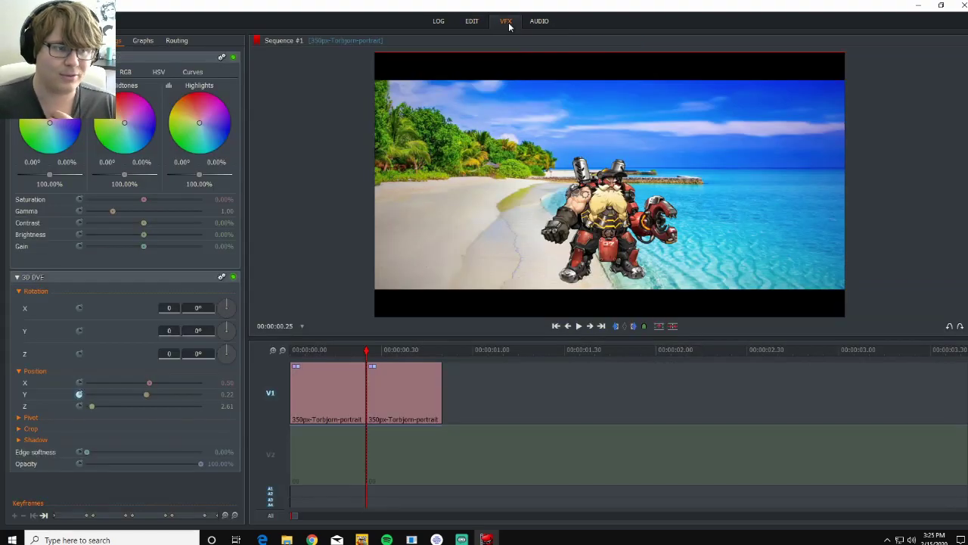
left_click(80, 383)
left_click(78, 394)
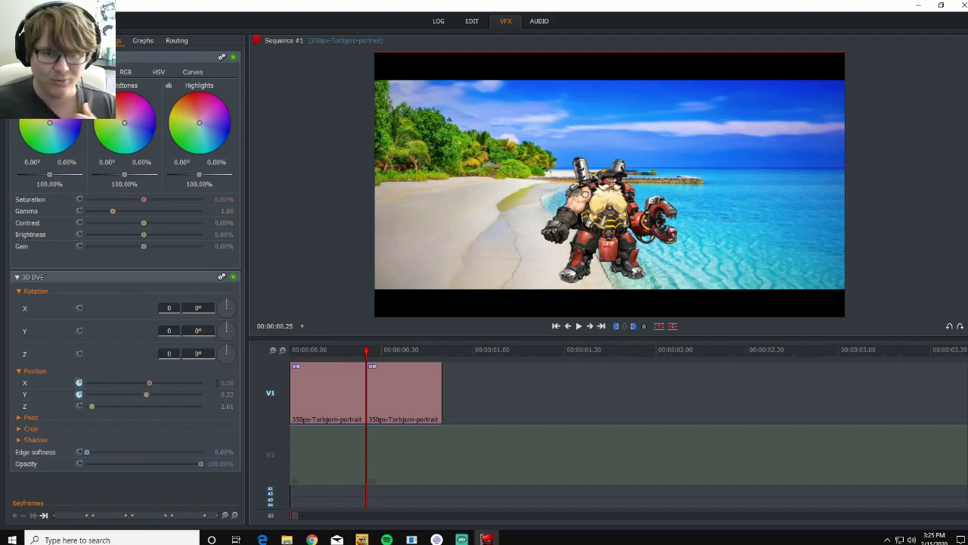
Step: On the clip's last frame, set Position X to about 1.92 so Torbjorn exits right, then scrub back to check
left_click(592, 327)
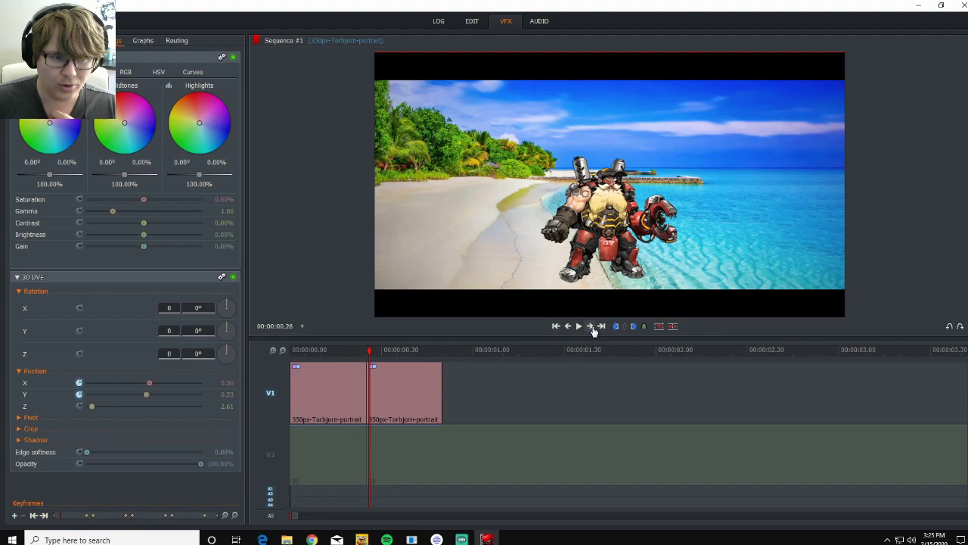
left_click(592, 327)
left_click(592, 327)
left_click(592, 327)
left_click(591, 327)
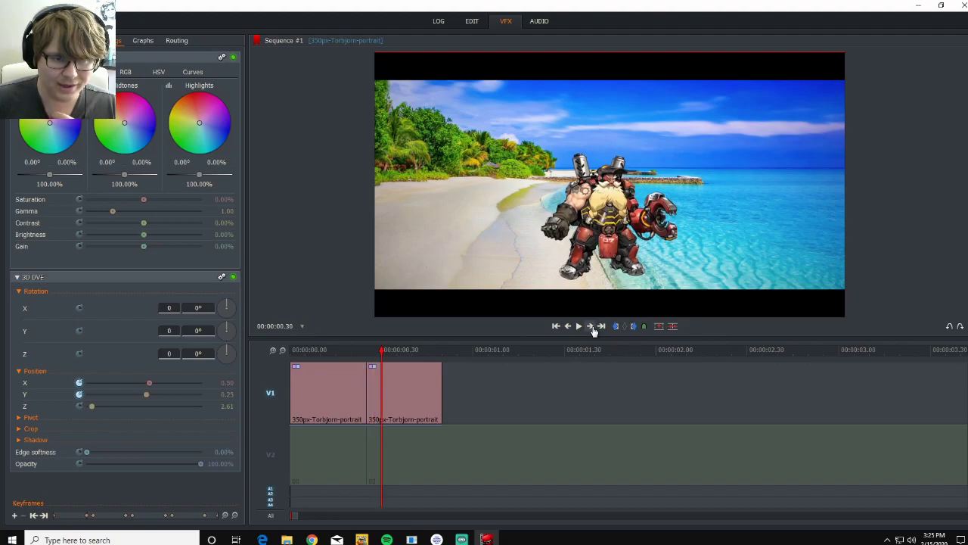
left_click(592, 327)
left_click(591, 327)
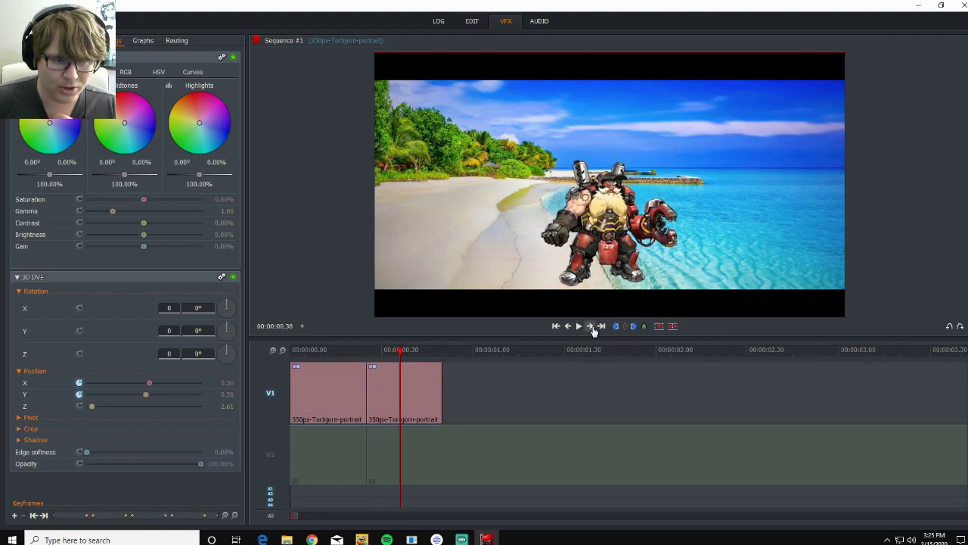
left_click(592, 327)
left_click(592, 327)
left_click(592, 327)
left_click(592, 327)
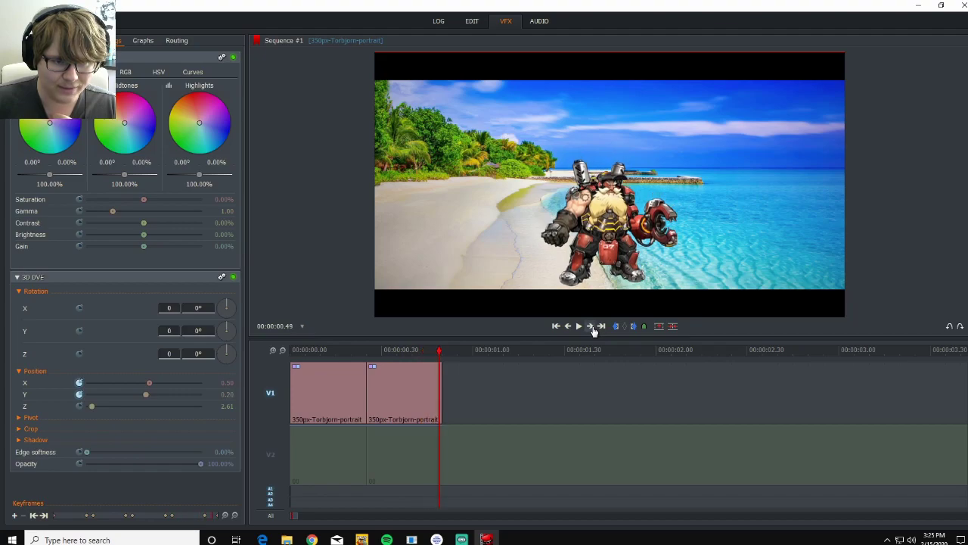
left_click(591, 326)
left_click(568, 327)
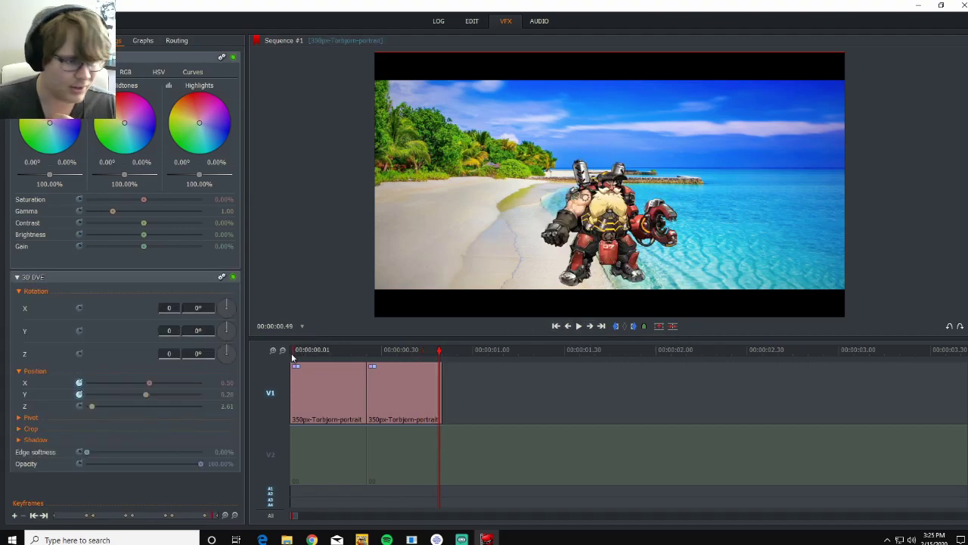
left_click_drag(149, 383, 167, 387)
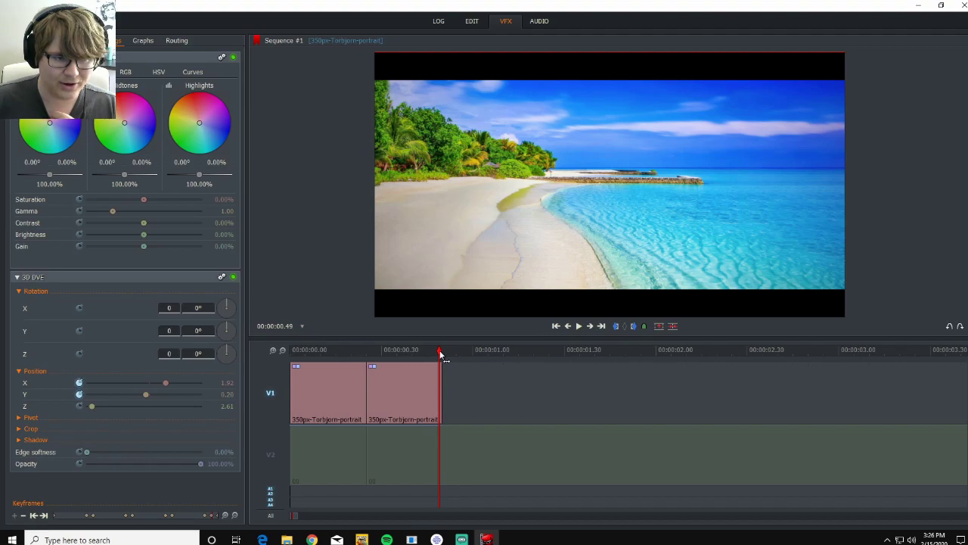
left_click_drag(441, 354, 292, 352)
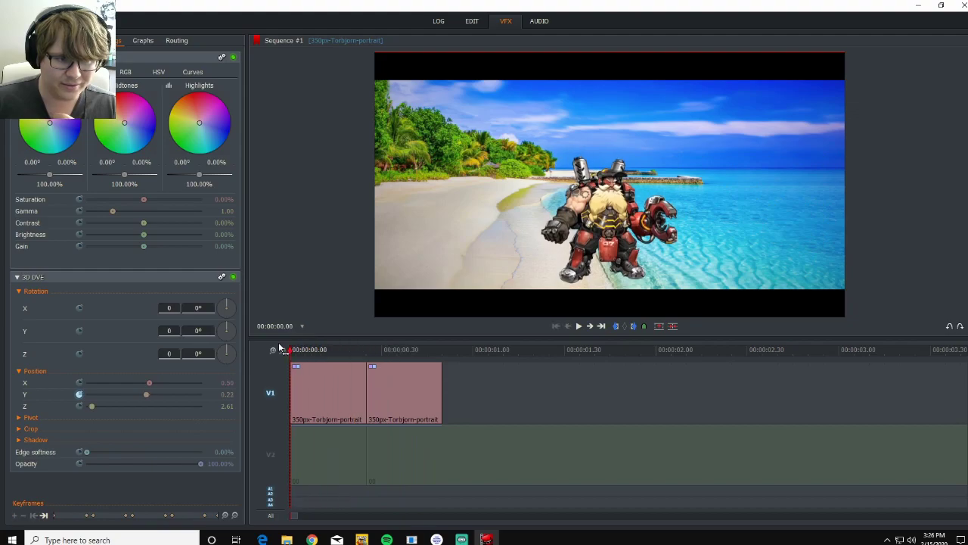
Step: In the EDIT view, play the sequence through Torbjorn's bounces and exit, stop, then advance one frame
left_click(472, 22)
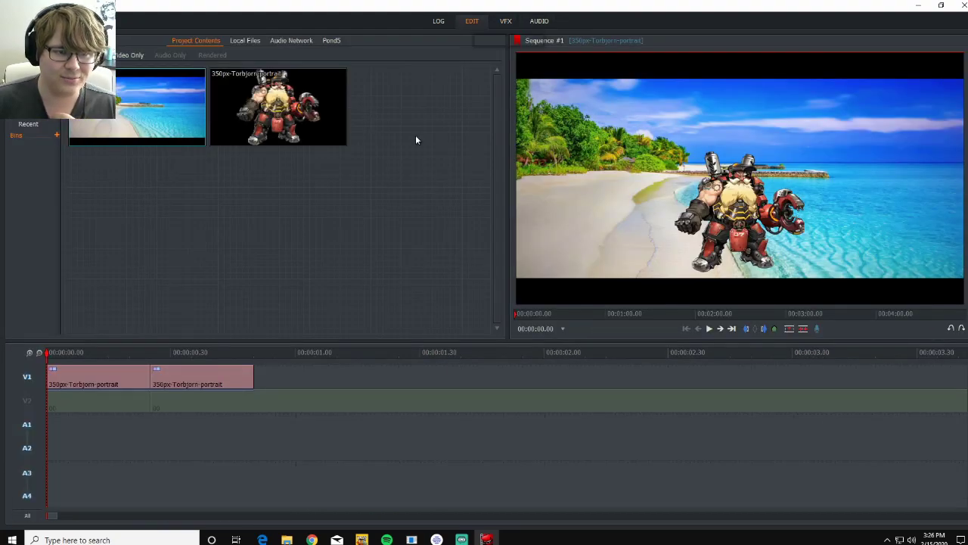
left_click(709, 330)
left_click(709, 330)
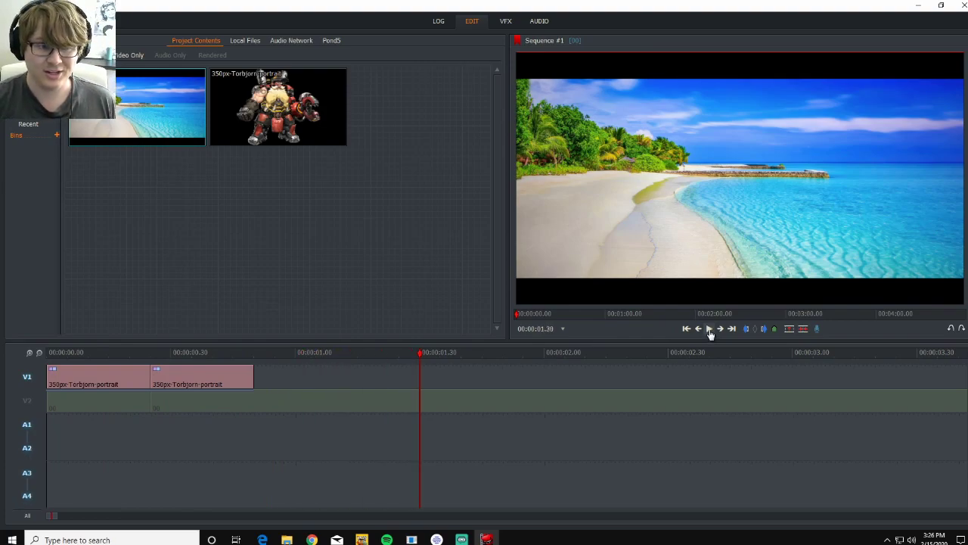
key("Right")
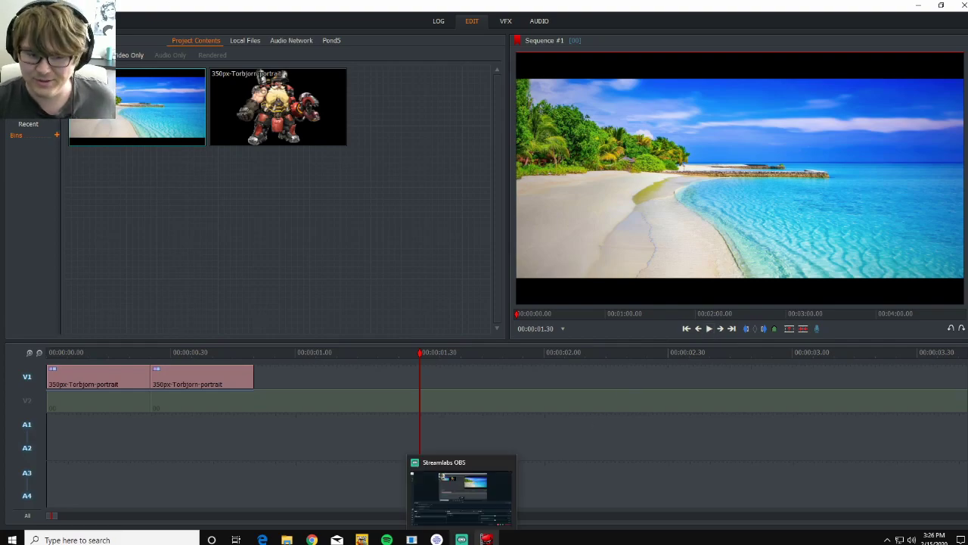